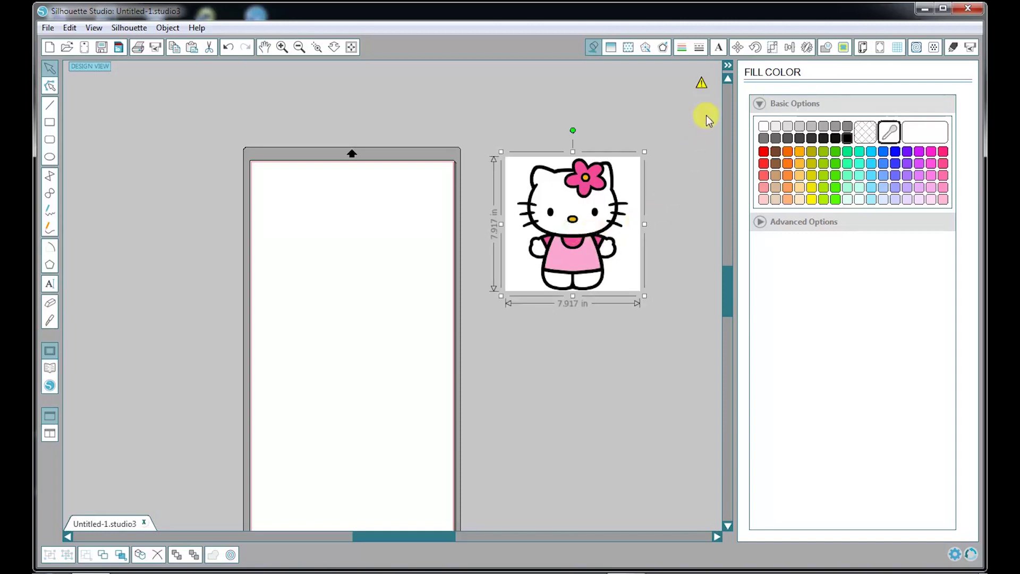
# Start a trace and set a trace area enclosing the whole Hello Kitty image.
pyautogui.click(843, 48)
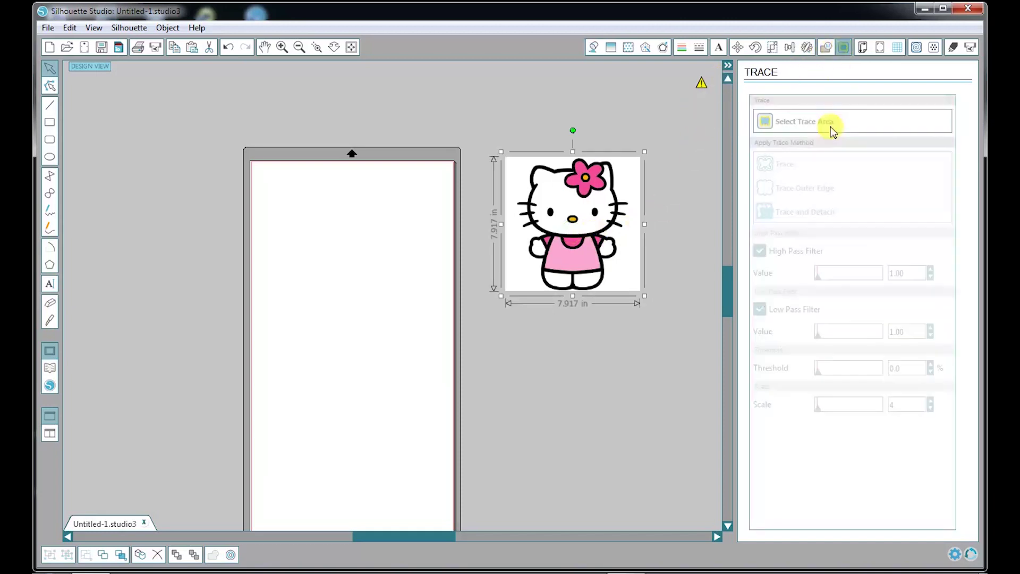
pyautogui.click(815, 126)
pyautogui.moveTo(476, 141)
pyautogui.mouseDown()
pyautogui.moveTo(531, 221)
pyautogui.moveTo(670, 313)
pyautogui.mouseUp()
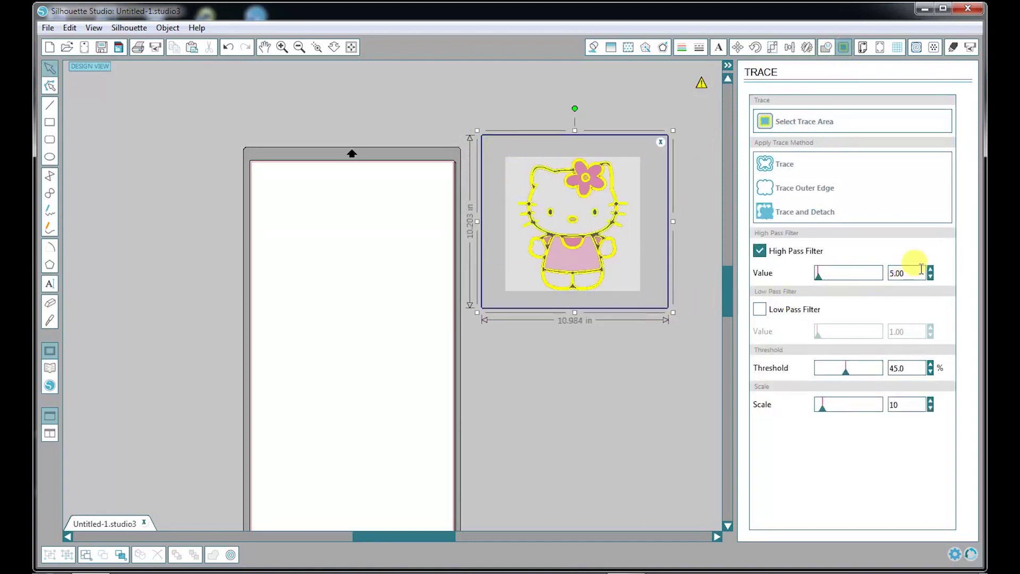
# Set the trace's High Pass Filter value to 15 and its Scale to 5.
pyautogui.moveTo(913, 273); pyautogui.dragTo(874, 272)
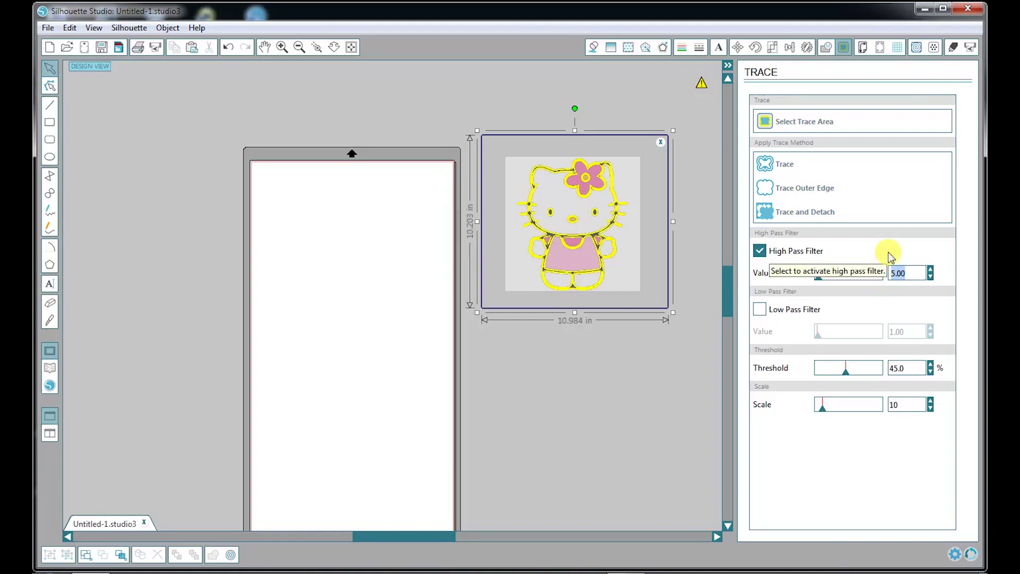
pyautogui.write('15')
pyautogui.press('Return')
pyautogui.doubleClick(909, 405)
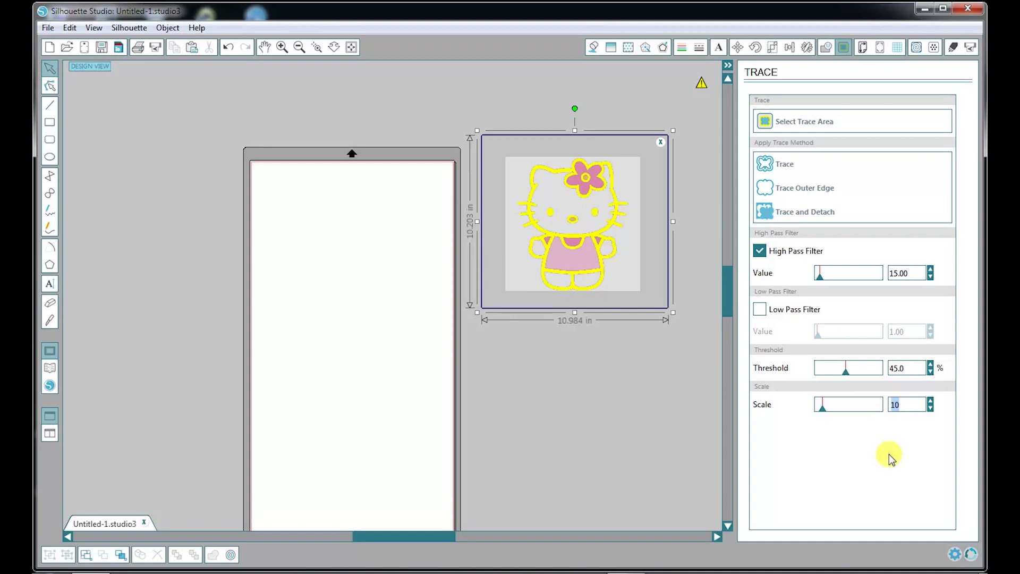
pyautogui.write('5')
pyautogui.click(795, 451)
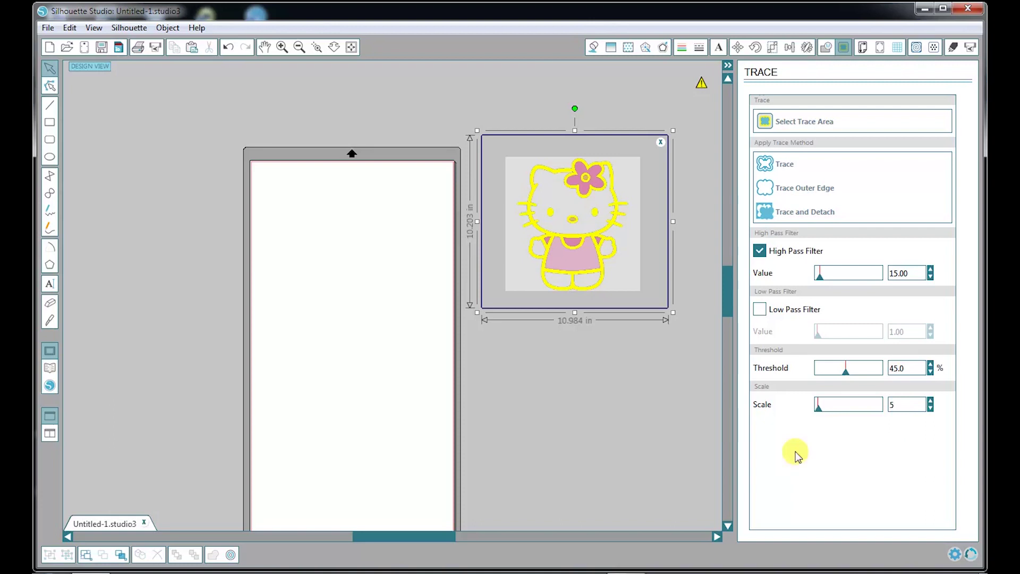
# Trace the Hello Kitty image and move the original picture off the traced outline onto the page.
pyautogui.scroll(1, 544, 417)
pyautogui.press('alt')
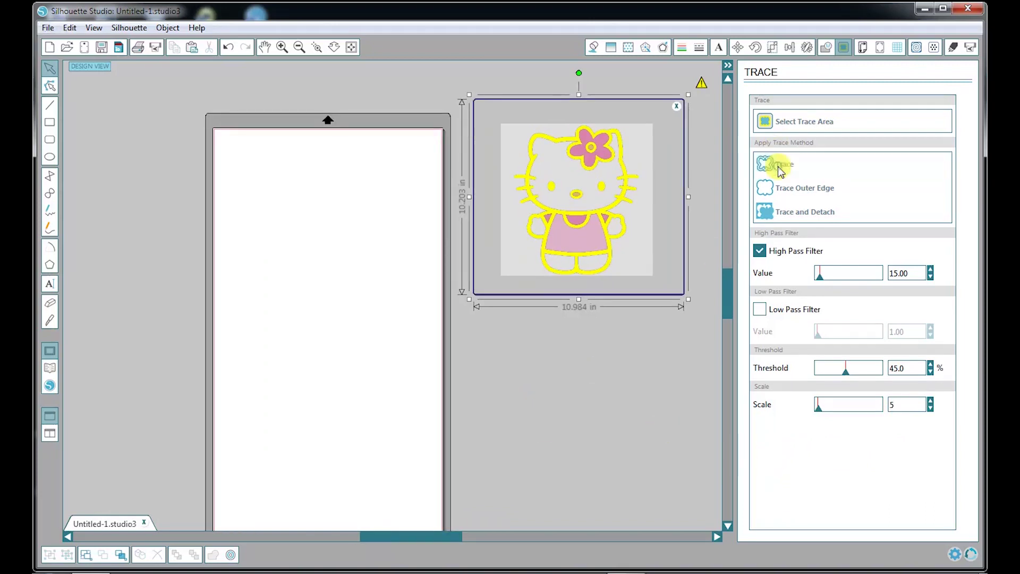
pyautogui.moveTo(639, 277)
pyautogui.mouseDown()
pyautogui.moveTo(644, 459)
pyautogui.moveTo(431, 342)
pyautogui.moveTo(340, 268)
pyautogui.moveTo(380, 259)
pyautogui.mouseUp()
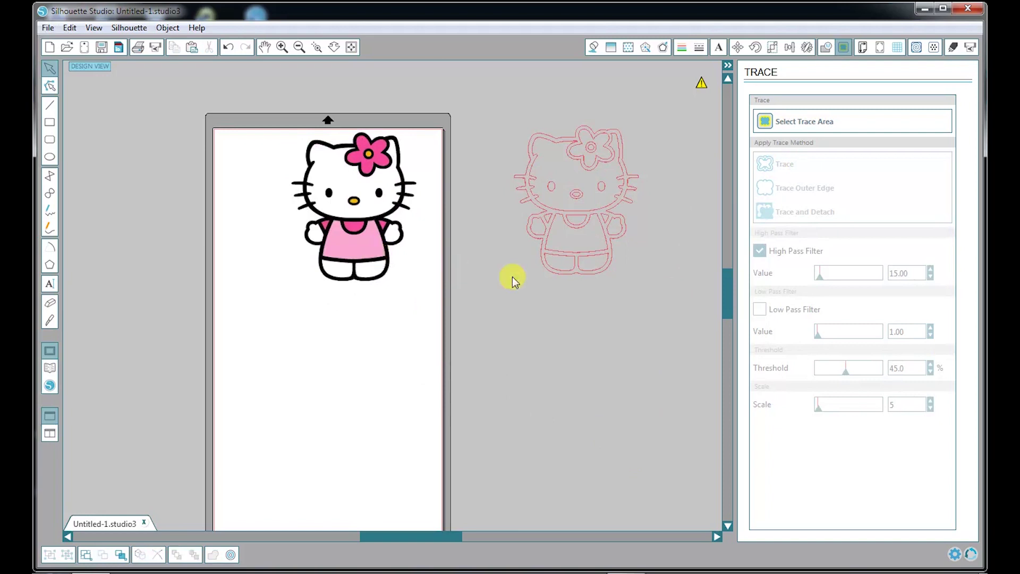
# Release the compound path of the traced Hello Kitty outline.
pyautogui.press('space')
pyautogui.moveTo(649, 285); pyautogui.dragTo(607, 317)
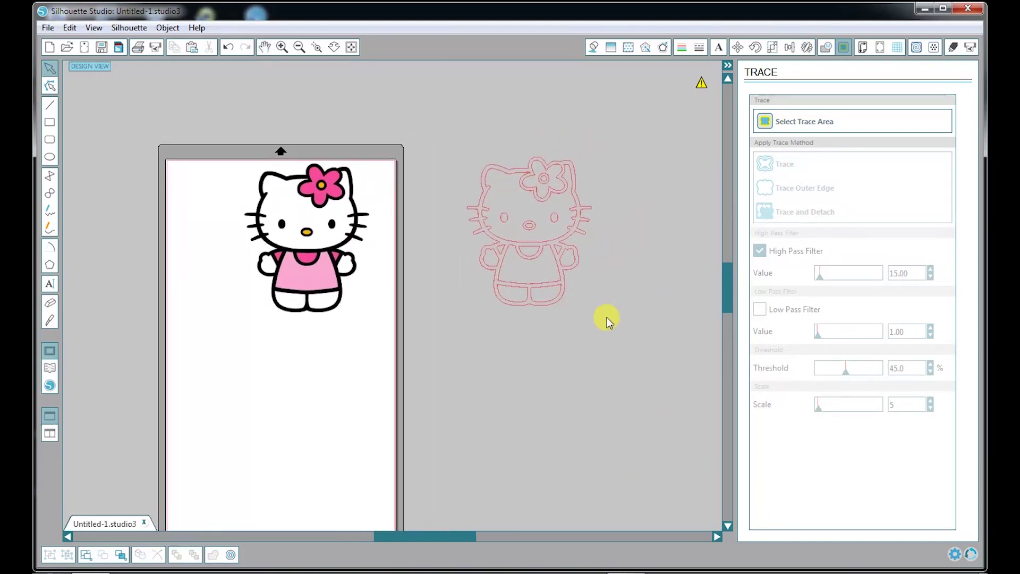
pyautogui.scroll(2, 594, 320)
pyautogui.scroll(1, 594, 319)
pyautogui.press('alt')
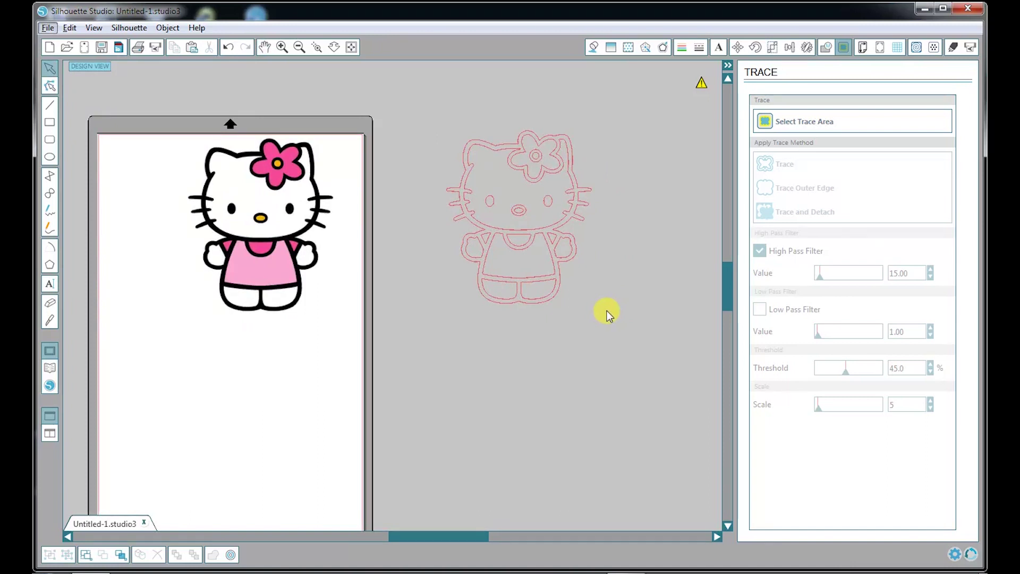
pyautogui.click(557, 224)
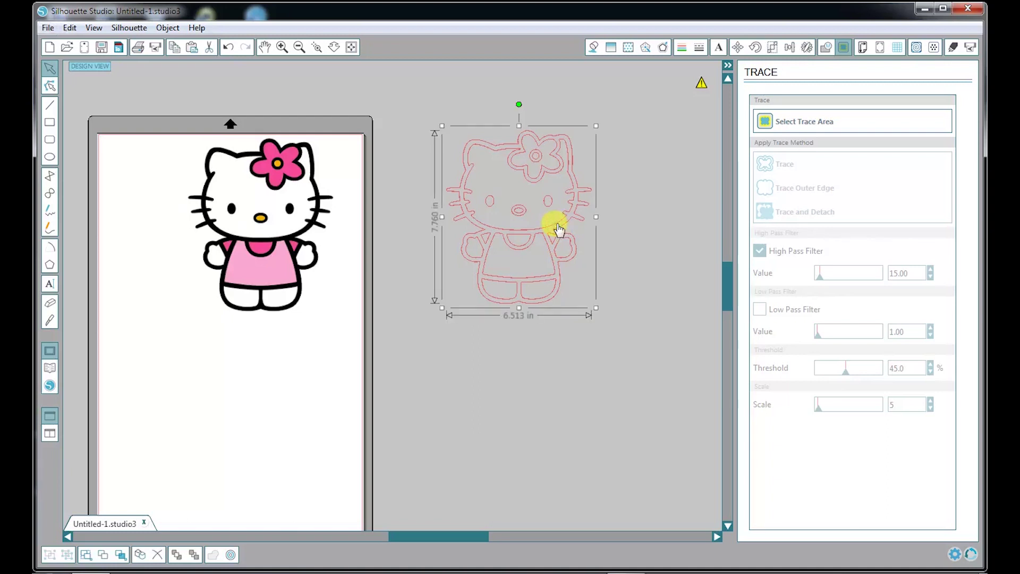
pyautogui.rightClick(557, 226)
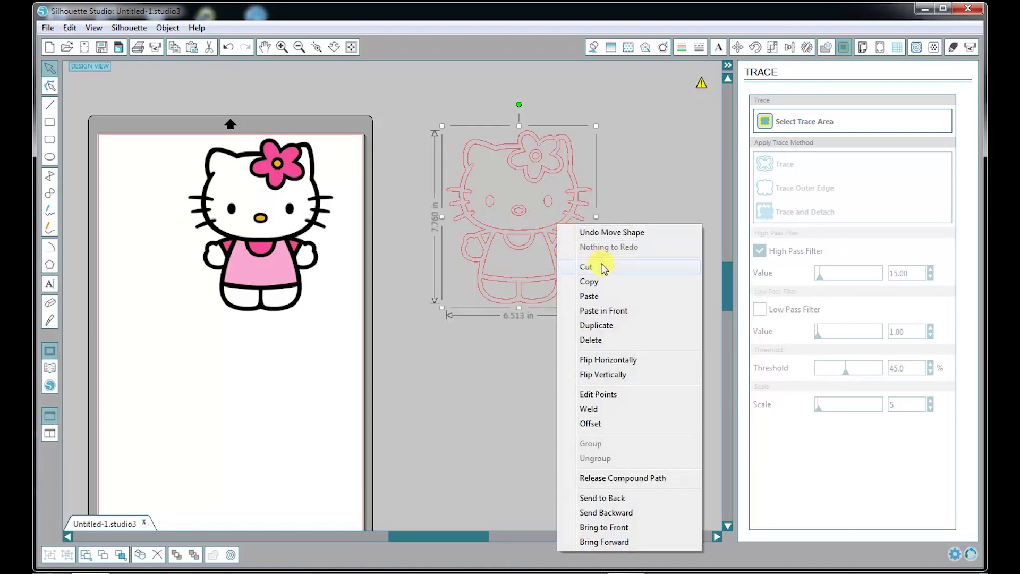
pyautogui.click(616, 480)
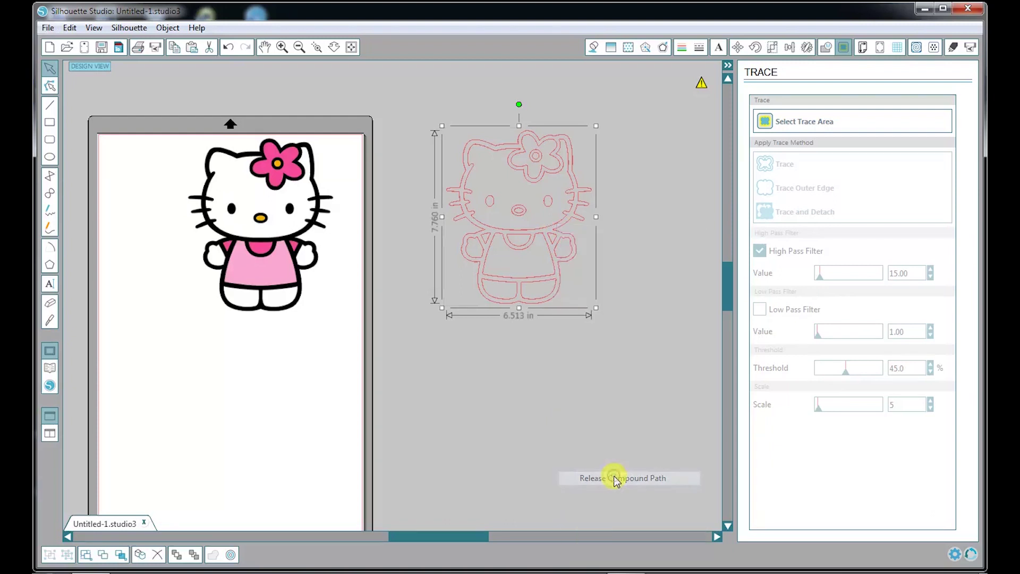
# Try pulling the inner flower outline, both eyes and the outer nose outline away from the tracing.
pyautogui.scroll(3, 614, 413)
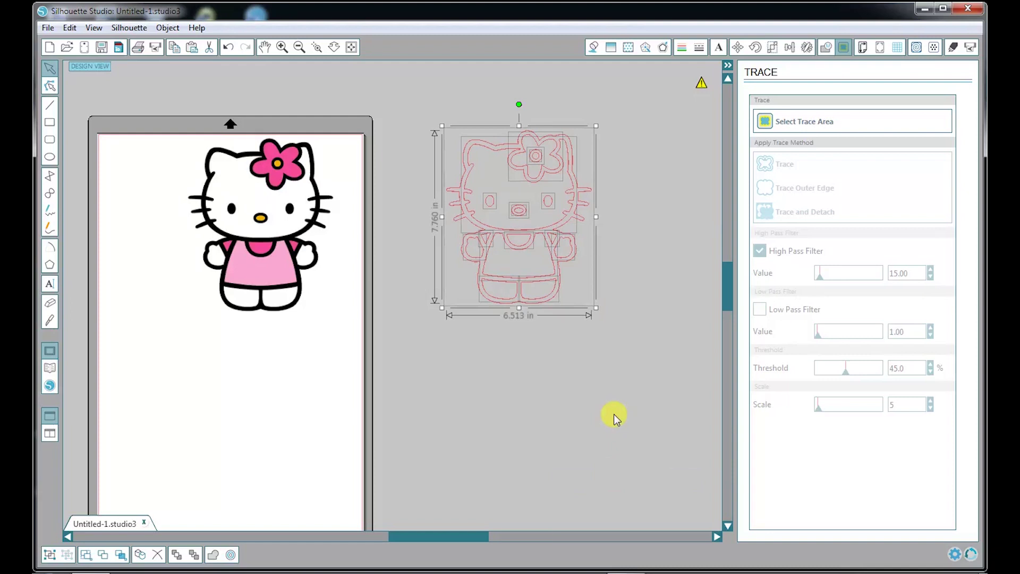
pyautogui.hotkey('alt', 'space')
pyautogui.moveTo(637, 214); pyautogui.dragTo(638, 338)
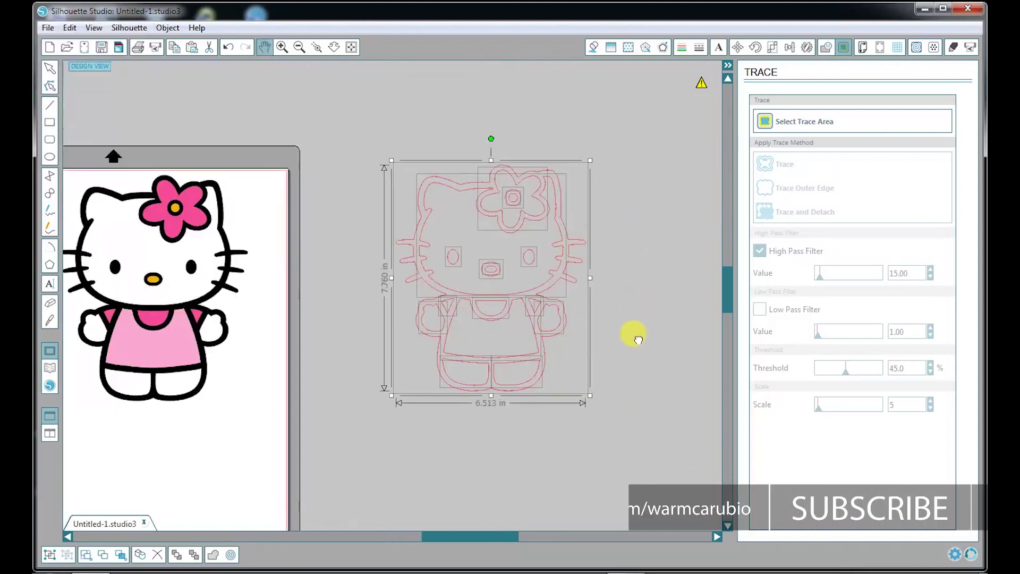
pyautogui.click(657, 199)
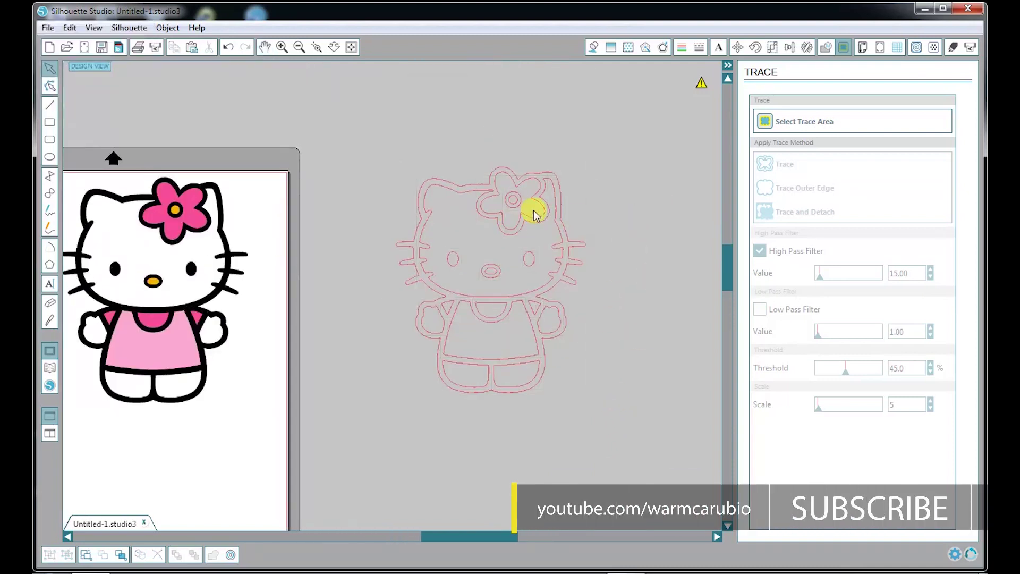
pyautogui.moveTo(530, 218); pyautogui.dragTo(626, 157)
pyautogui.moveTo(452, 259); pyautogui.dragTo(421, 149)
pyautogui.moveTo(565, 234); pyautogui.dragTo(659, 182)
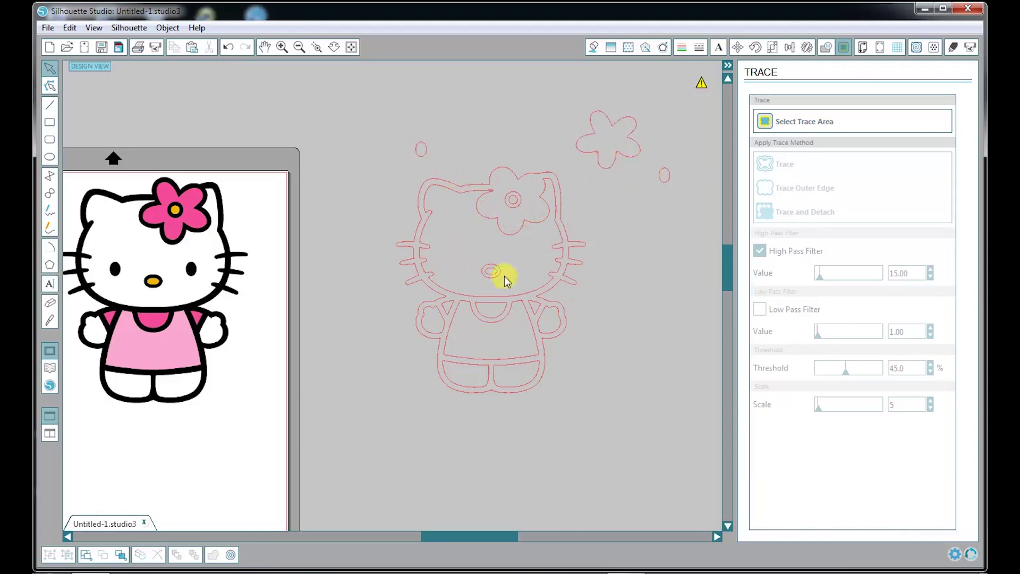
pyautogui.moveTo(483, 277); pyautogui.dragTo(476, 152)
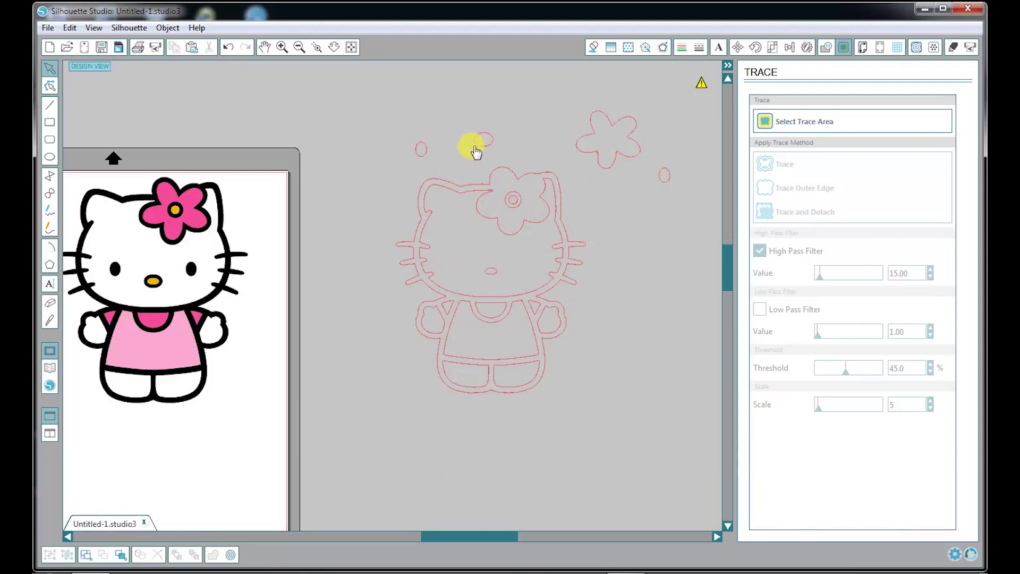
# Undo the moves of the flower, eye and nose outlines.
pyautogui.hotkey('ctrl', 'z')
pyautogui.hotkey('ctrl', 'z')
pyautogui.hotkey('ctrl', 'z')
pyautogui.hotkey('ctrl', 'z')
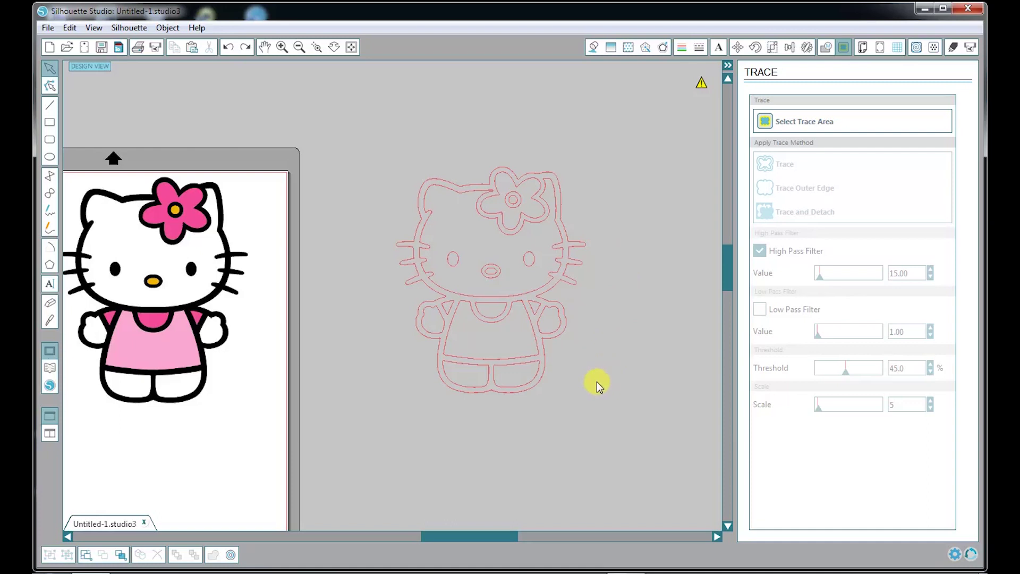
# Try filling the traced hand beside the dress with white and the collar with dark pink.
pyautogui.scroll(-2, 590, 361)
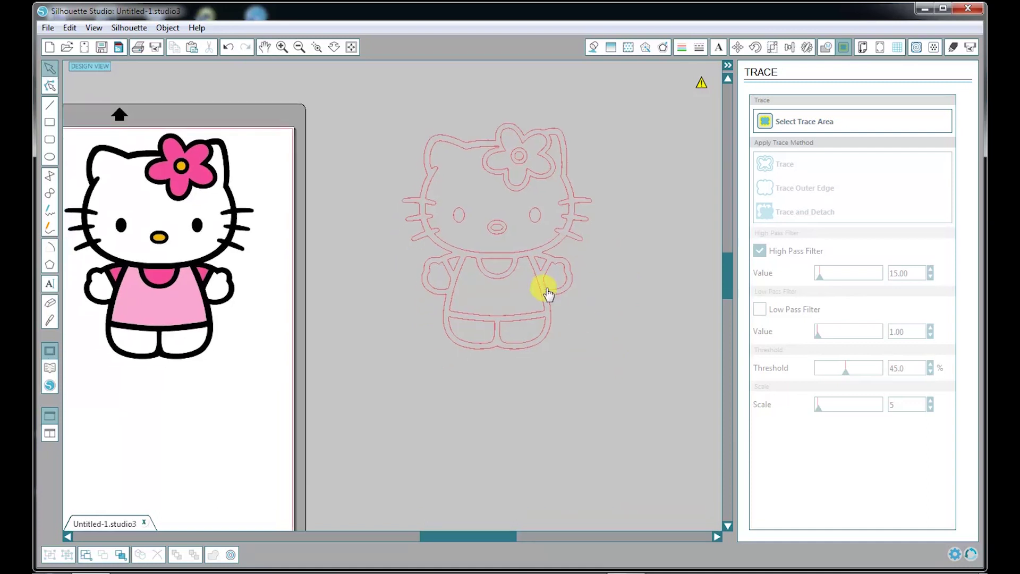
pyautogui.click(547, 294)
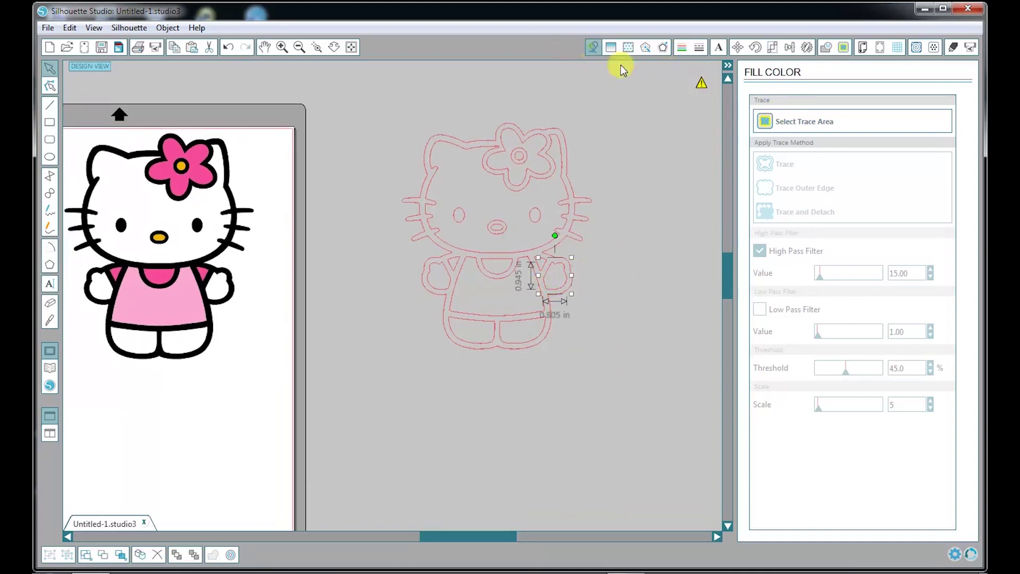
pyautogui.click(592, 49)
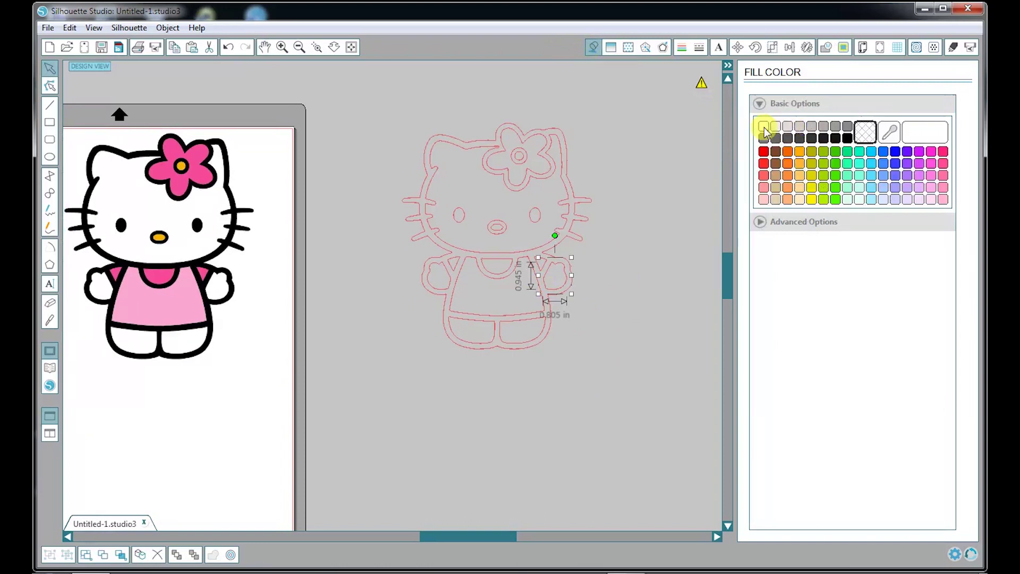
pyautogui.click(764, 128)
pyautogui.click(490, 277)
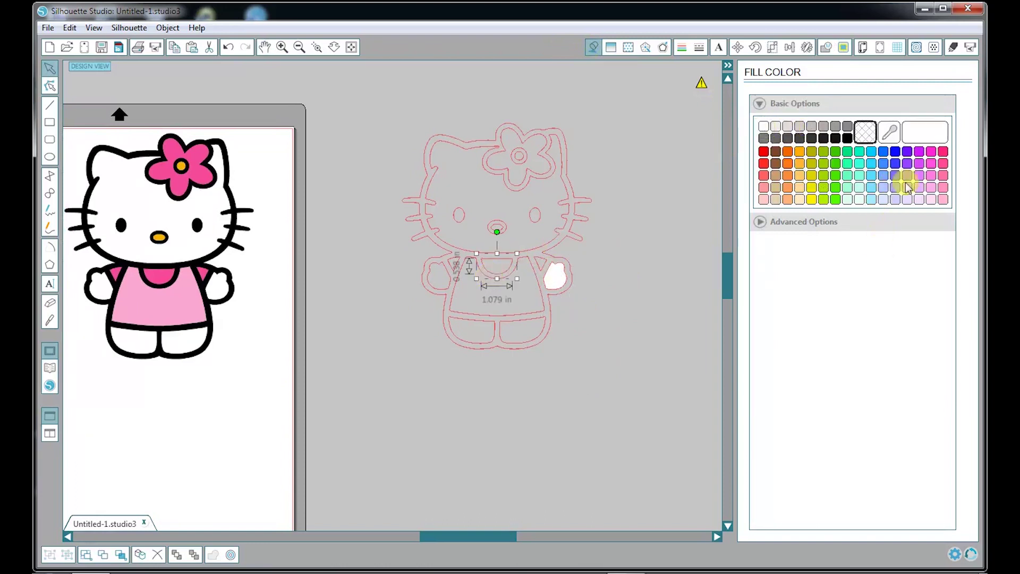
pyautogui.click(943, 163)
pyautogui.click(595, 304)
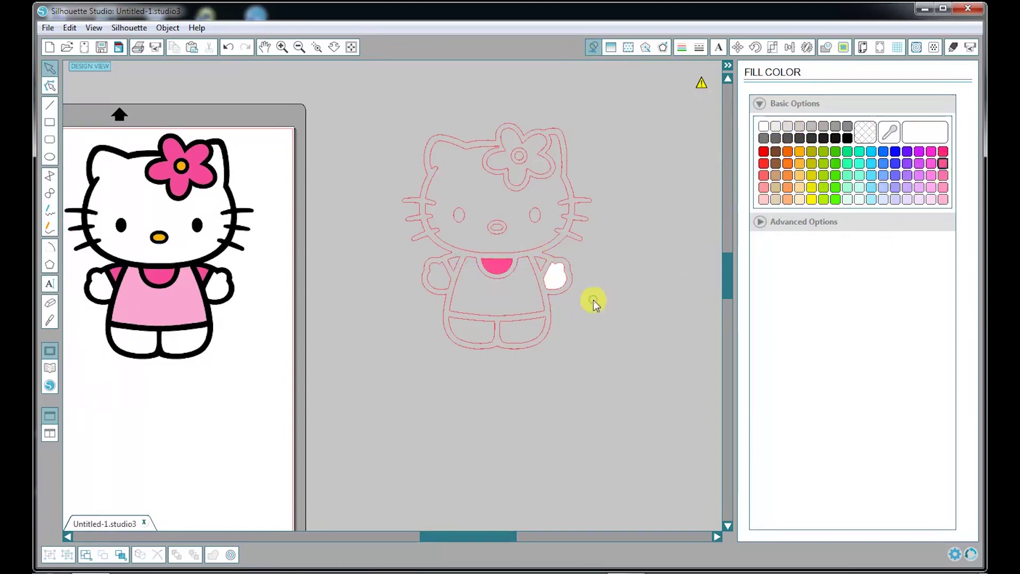
# Undo the collar and hand fills.
pyautogui.hotkey('ctrl', 'z')
pyautogui.hotkey('ctrl', 'z')
pyautogui.hotkey('ctrl', 'z')
pyautogui.hotkey('ctrl', 'z')
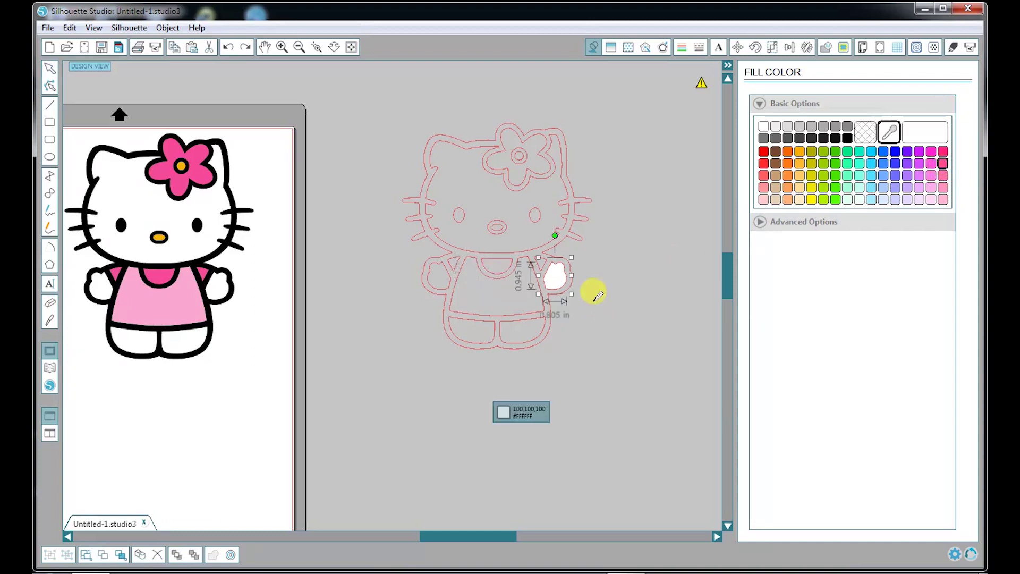
# Move the outermost body outline down, clear of the other traced pieces.
pyautogui.moveTo(558, 411); pyautogui.dragTo(566, 322)
pyautogui.scroll(-3, 566, 322)
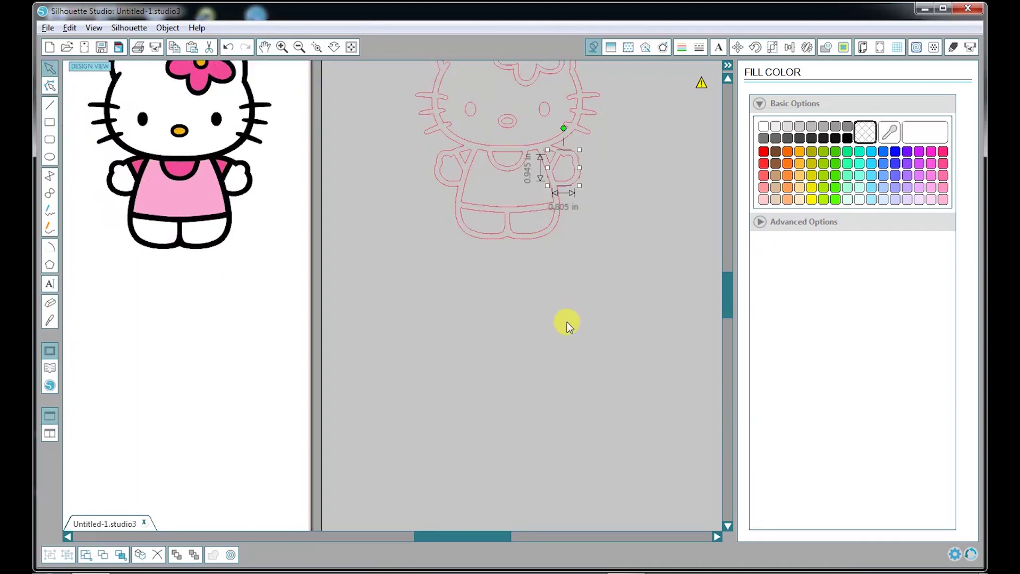
pyautogui.click(566, 322)
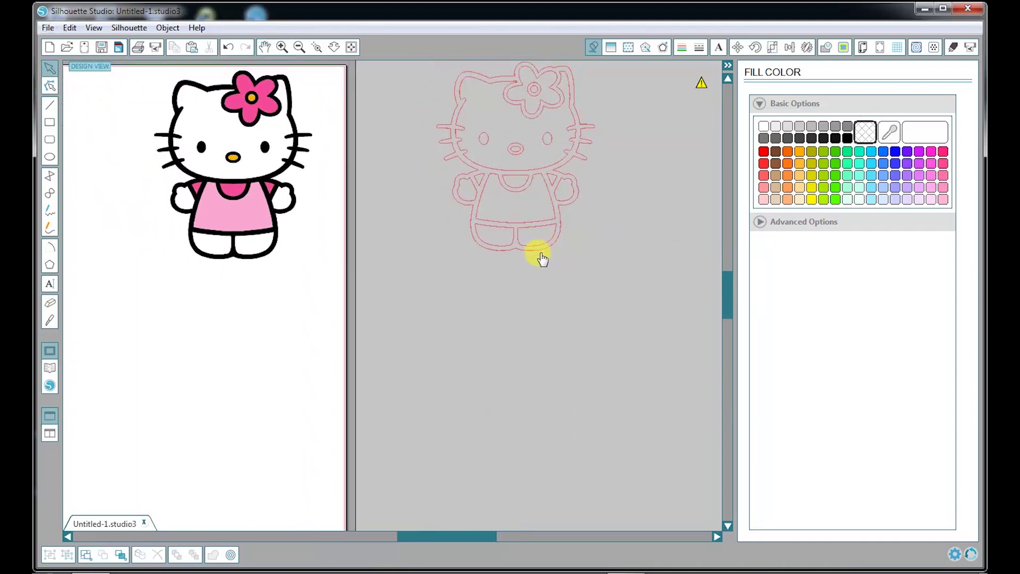
pyautogui.moveTo(541, 253); pyautogui.dragTo(542, 446)
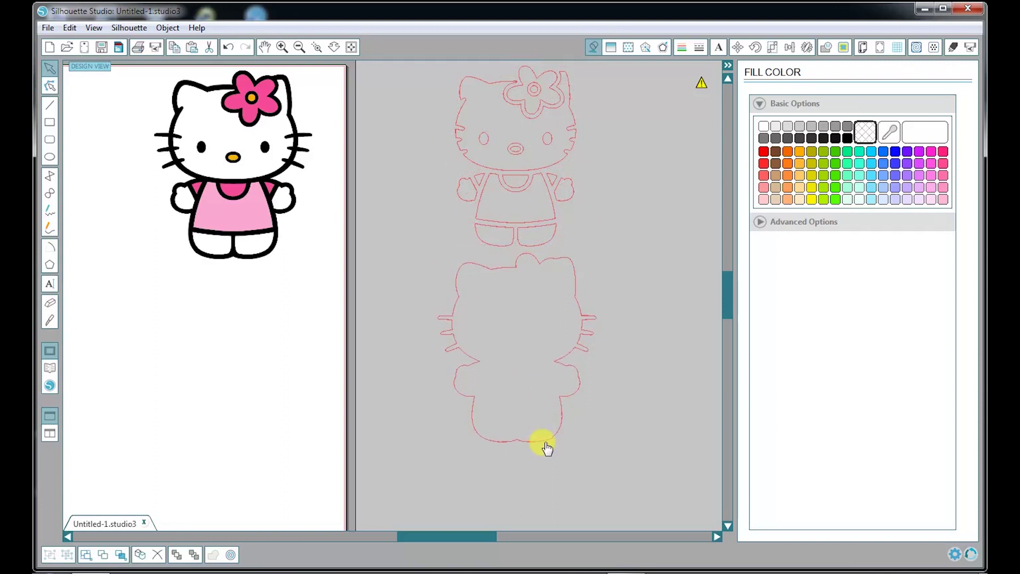
pyautogui.click(550, 444)
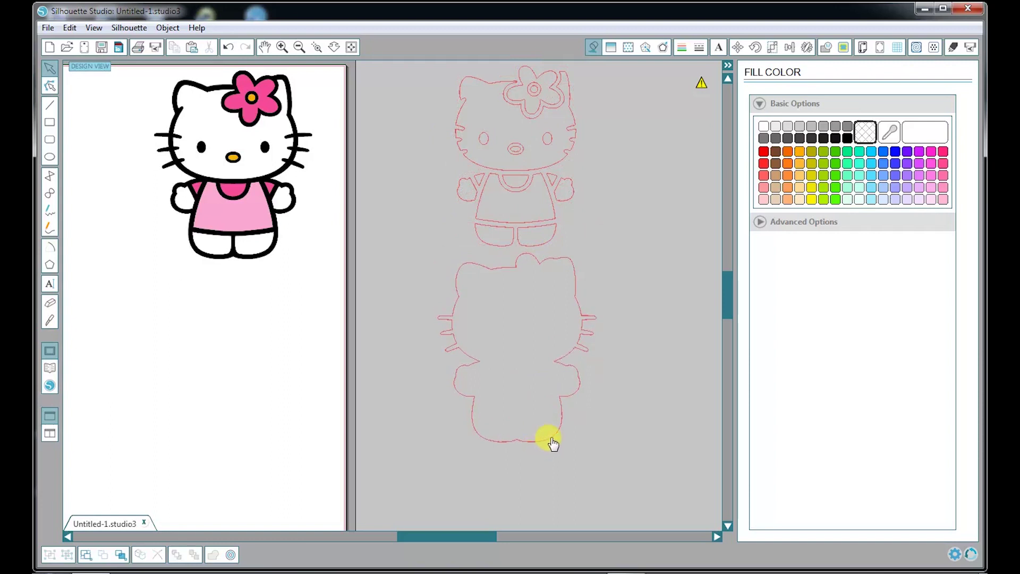
# Fill the separated body outline with black.
pyautogui.click(581, 336)
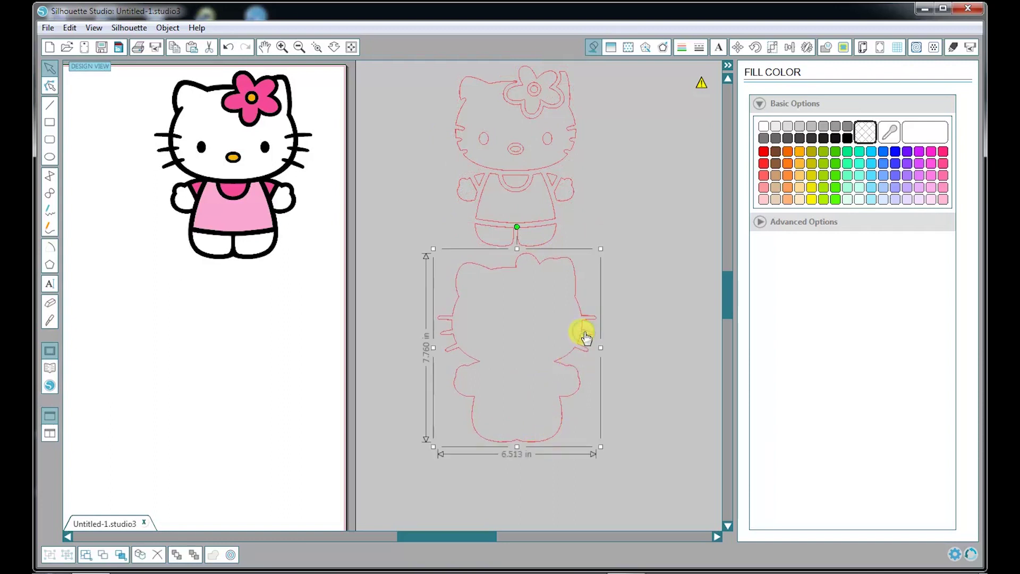
pyautogui.click(847, 138)
pyautogui.click(658, 295)
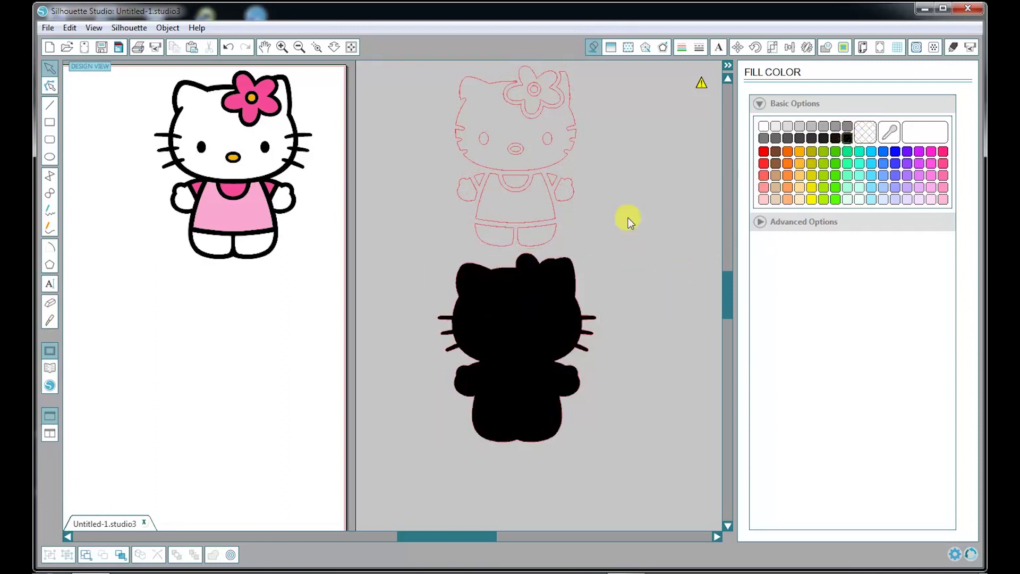
# Fill the traced head piece with white and place it over the head of the black silhouette.
pyautogui.press('space')
pyautogui.moveTo(615, 172); pyautogui.dragTo(610, 194)
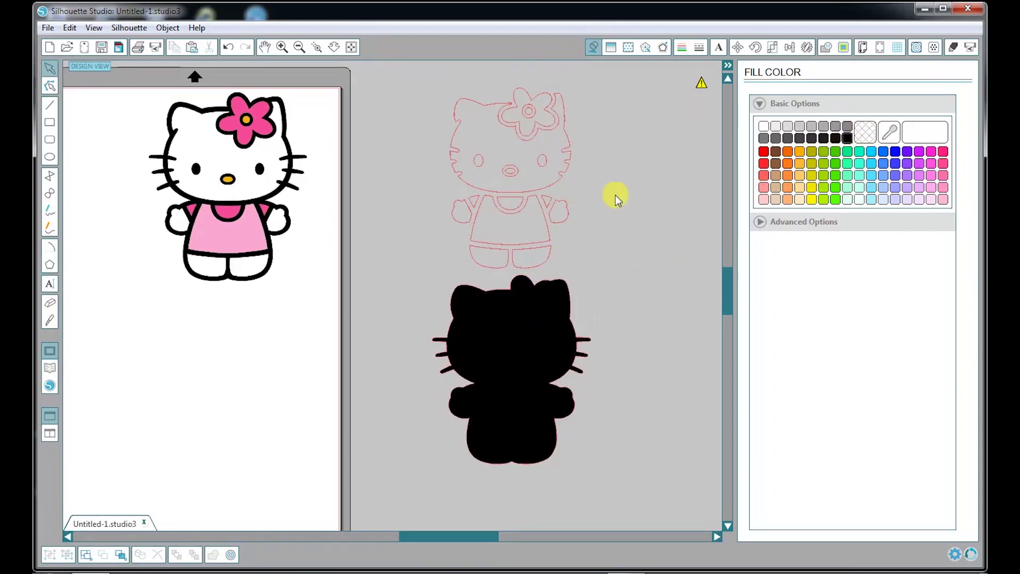
pyautogui.click(566, 176)
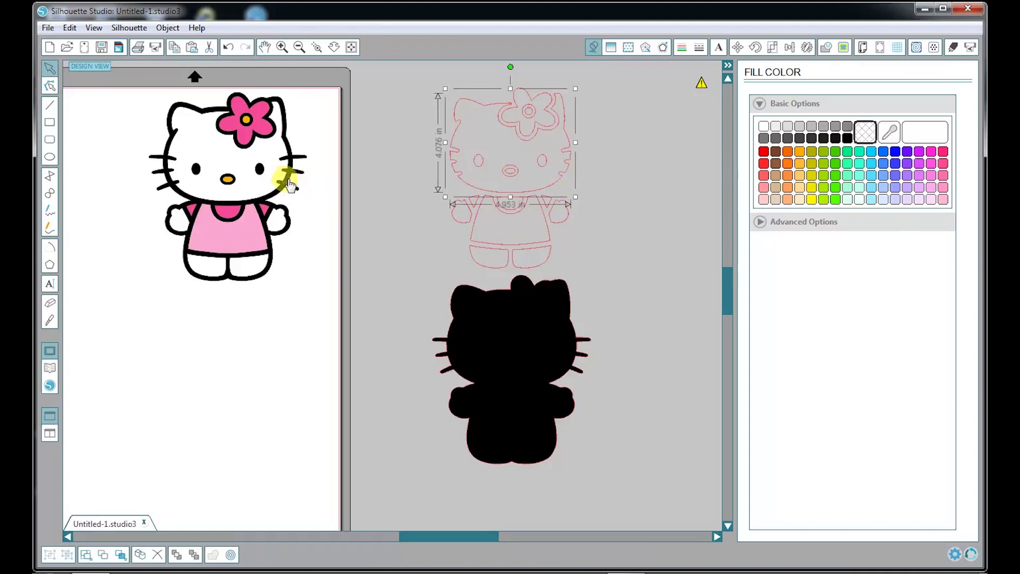
pyautogui.click(763, 130)
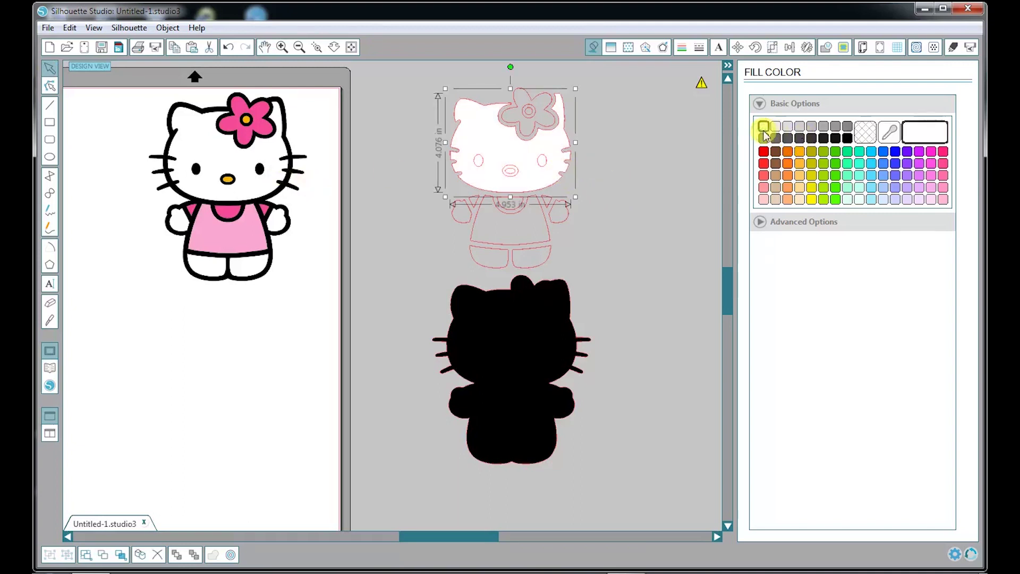
pyautogui.moveTo(553, 170); pyautogui.dragTo(560, 372)
# Fill the two traced eye ovals with black and place them on the white face.
pyautogui.click(477, 166)
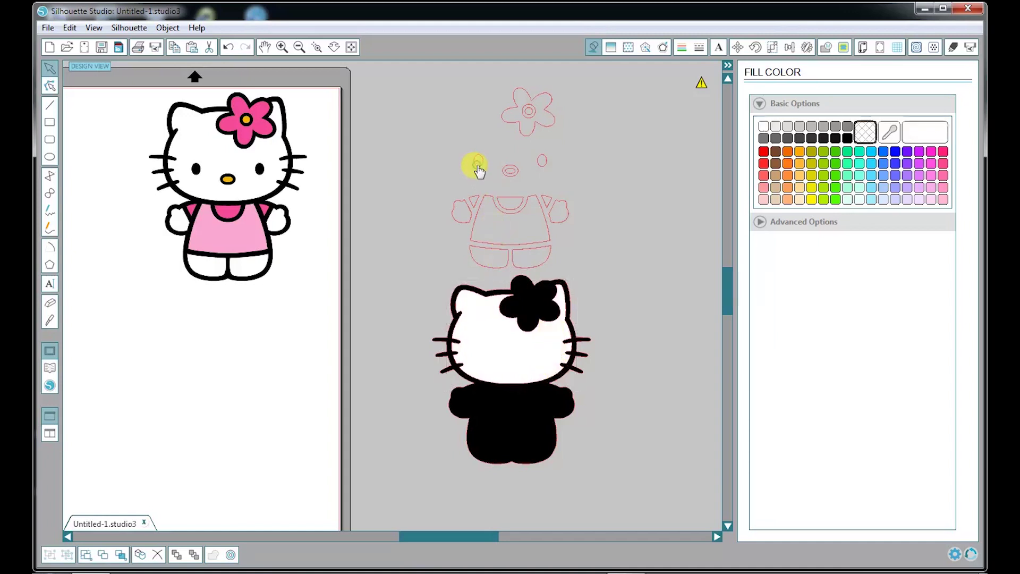
pyautogui.keyDown('shift'); pyautogui.click(541, 162); pyautogui.keyUp('shift')
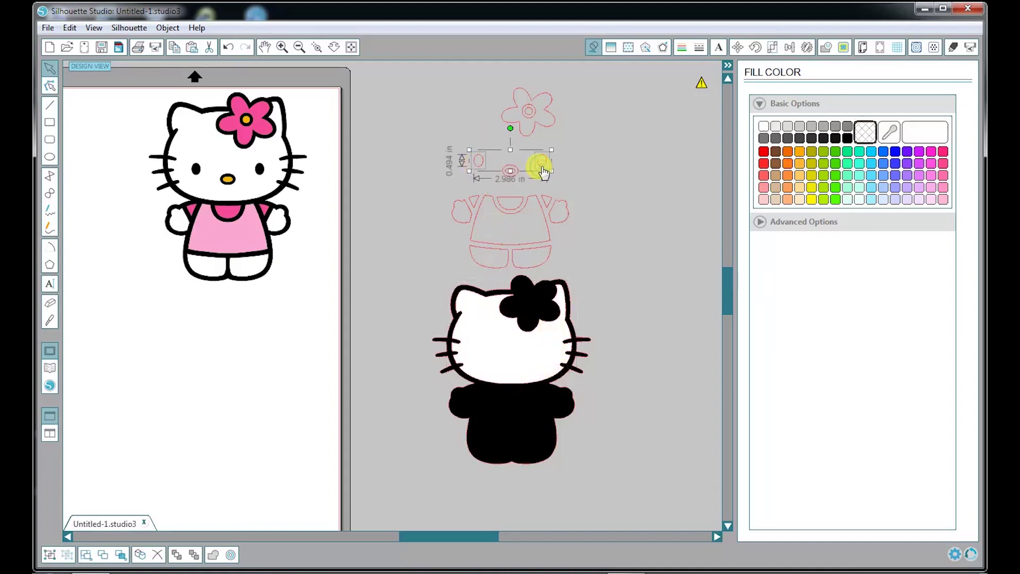
pyautogui.click(847, 140)
pyautogui.click(542, 168)
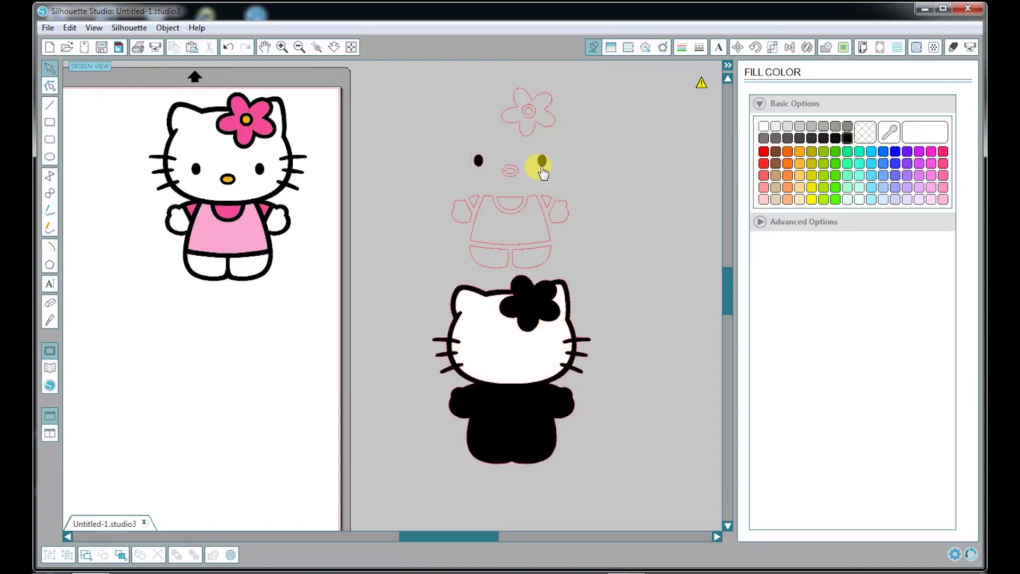
pyautogui.moveTo(542, 169); pyautogui.dragTo(541, 358)
pyautogui.moveTo(478, 162); pyautogui.dragTo(490, 354)
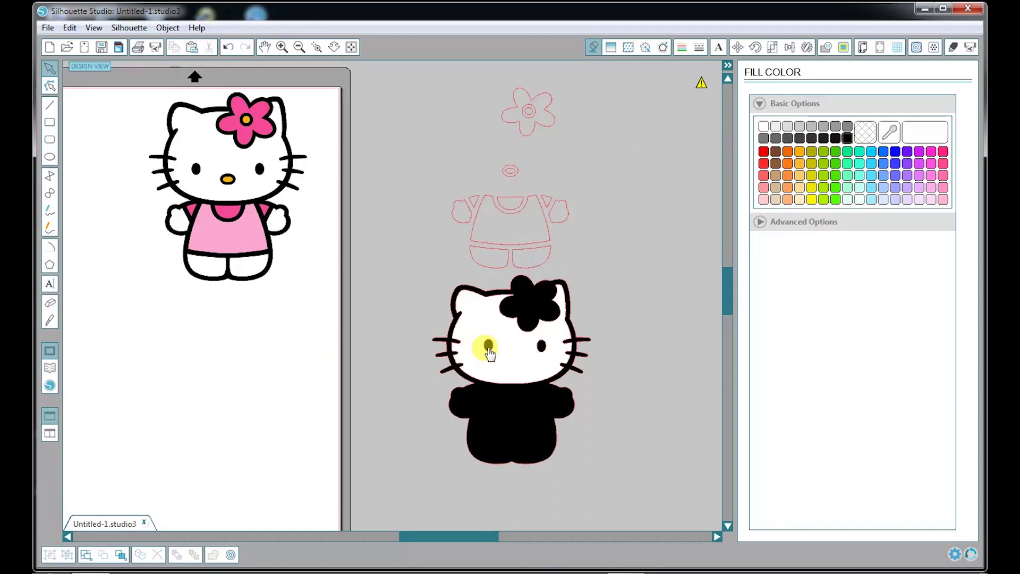
pyautogui.scroll(-1, 488, 348)
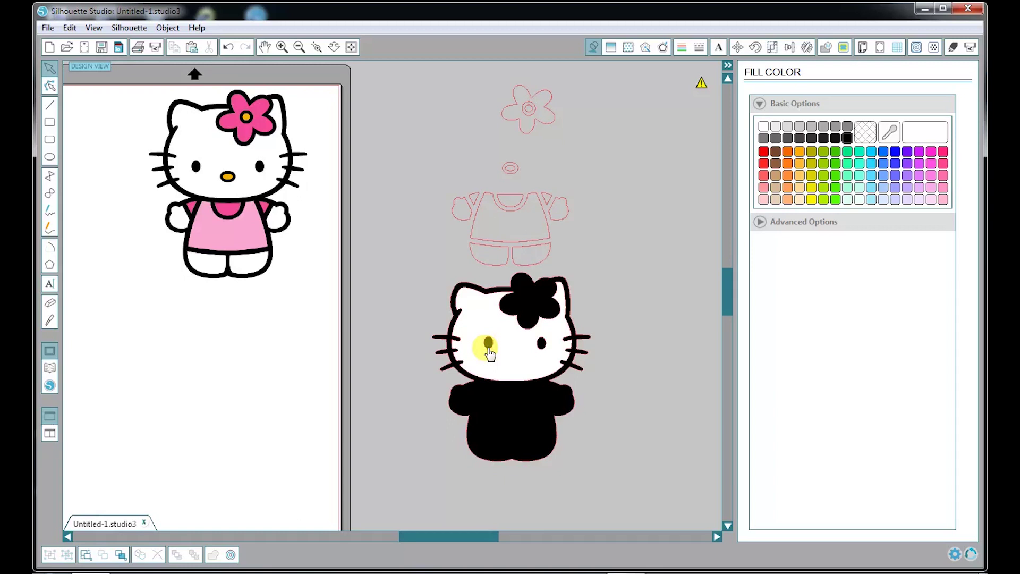
pyautogui.click(538, 354)
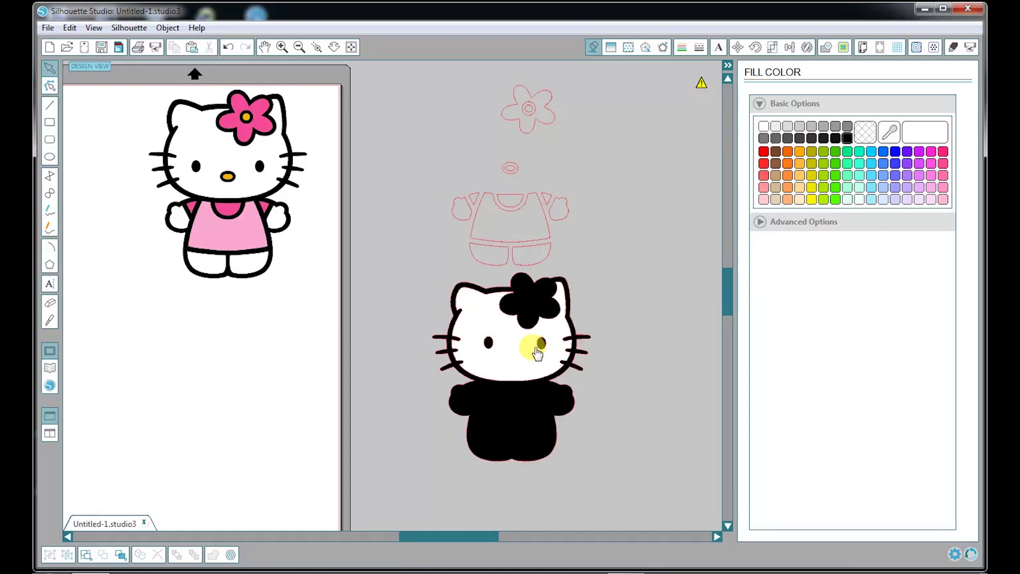
# Undo the eye placement and fill, together with the head piece's placement and white fill.
pyautogui.scroll(1, 538, 354)
pyautogui.hotkey('ctrl', 'z')
pyautogui.hotkey('ctrl', 'z')
pyautogui.hotkey('ctrl', 'z')
pyautogui.hotkey('ctrl', 'z')
pyautogui.hotkey('ctrl', 'z')
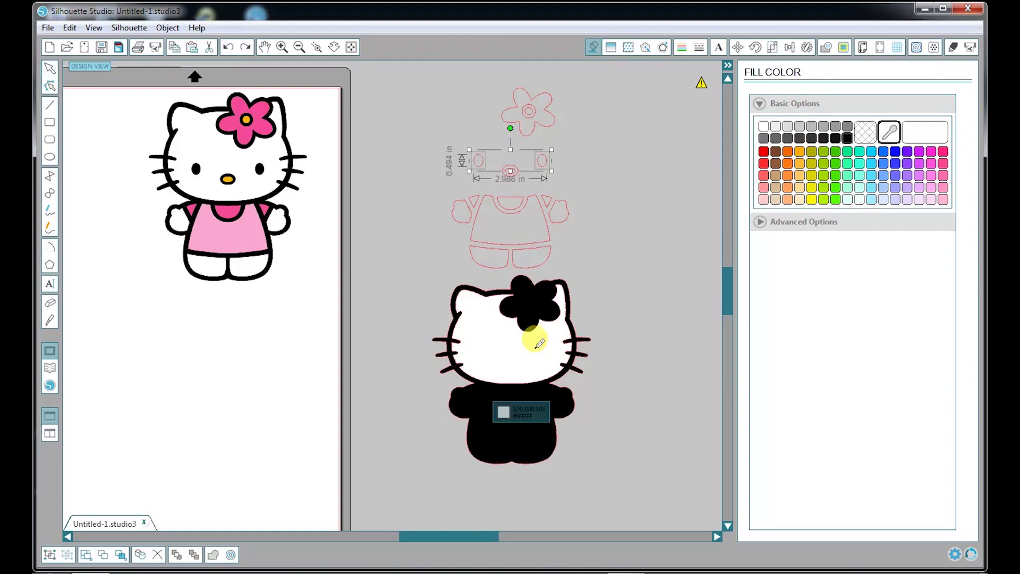
pyautogui.hotkey('ctrl', 'z')
pyautogui.hotkey('ctrl', 'z')
pyautogui.hotkey('ctrl', 'z')
pyautogui.hotkey('ctrl', 'z')
pyautogui.hotkey('ctrl', 'z')
pyautogui.hotkey('ctrl', 'z')
pyautogui.hotkey('ctrl', 'z')
pyautogui.hotkey('ctrl', 'z')
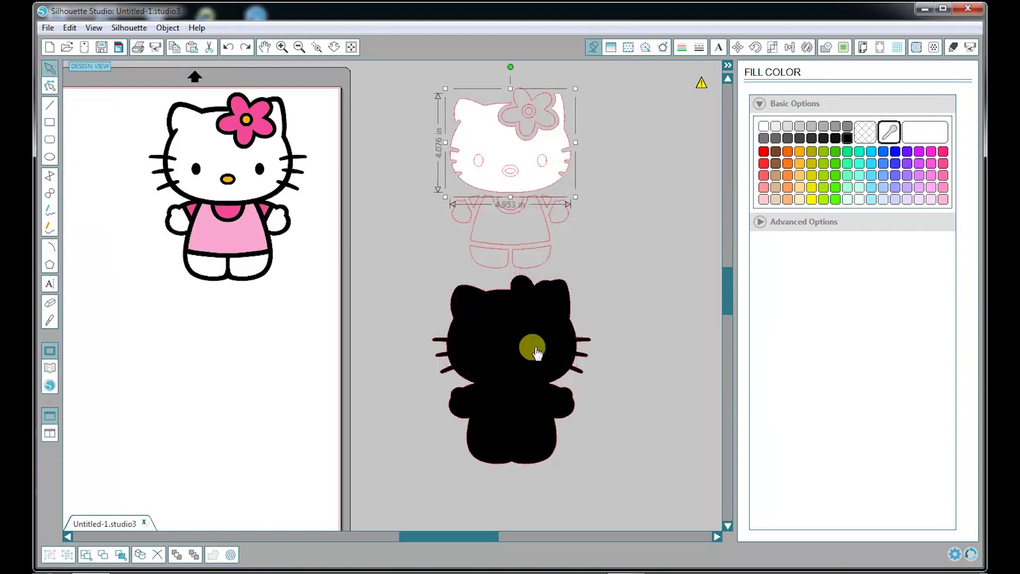
pyautogui.hotkey('ctrl', 'z')
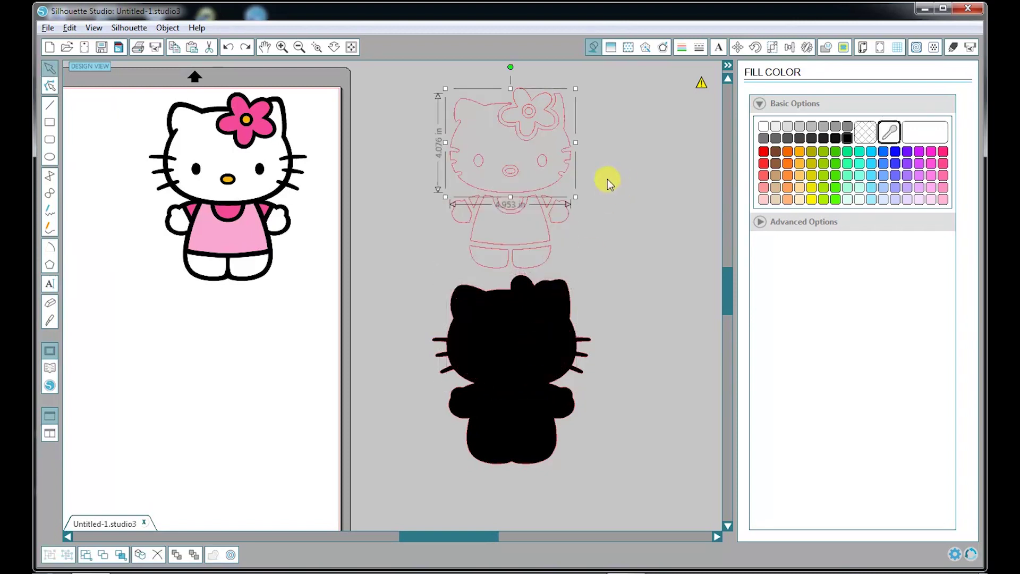
# Combine the traced head outline, both eyes and the outer nose oval into a compound path.
pyautogui.scroll(3, 607, 180)
pyautogui.moveTo(607, 124); pyautogui.dragTo(618, 175)
pyautogui.click(644, 195)
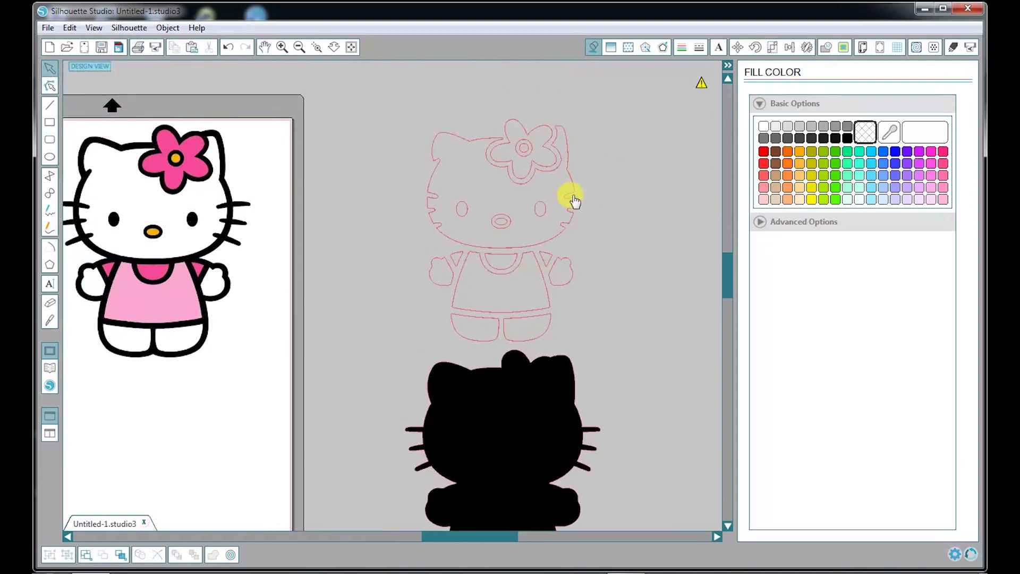
pyautogui.click(574, 201)
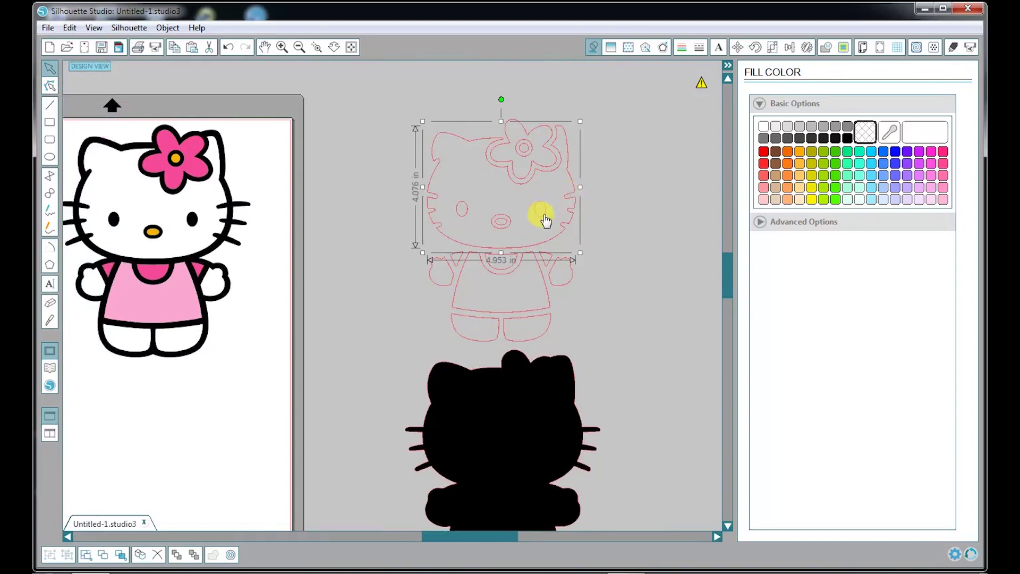
pyautogui.keyDown('shift'); pyautogui.click(543, 215); pyautogui.keyUp('shift')
pyautogui.keyDown('shift'); pyautogui.click(462, 222); pyautogui.keyUp('shift')
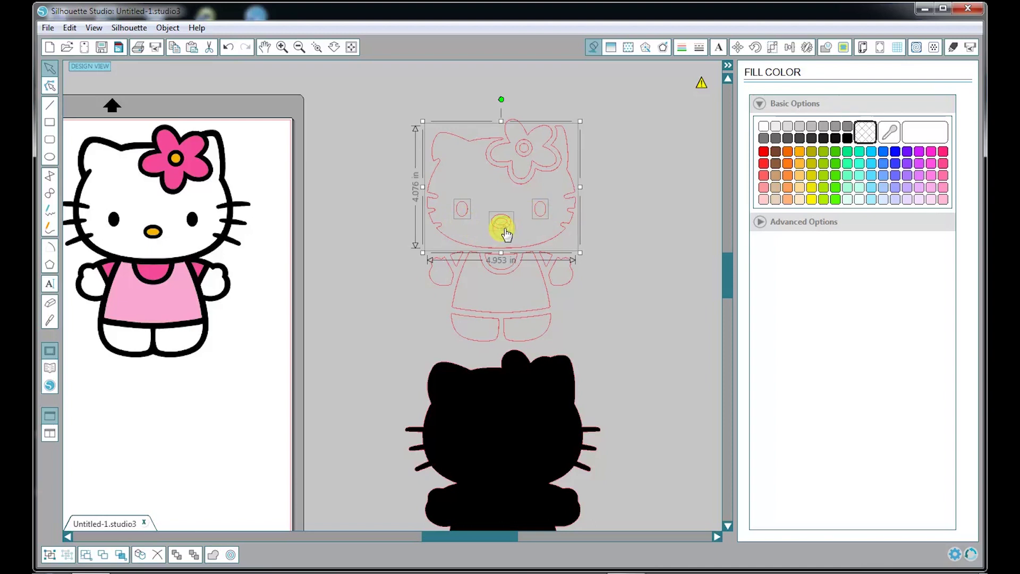
pyautogui.rightClick(575, 207)
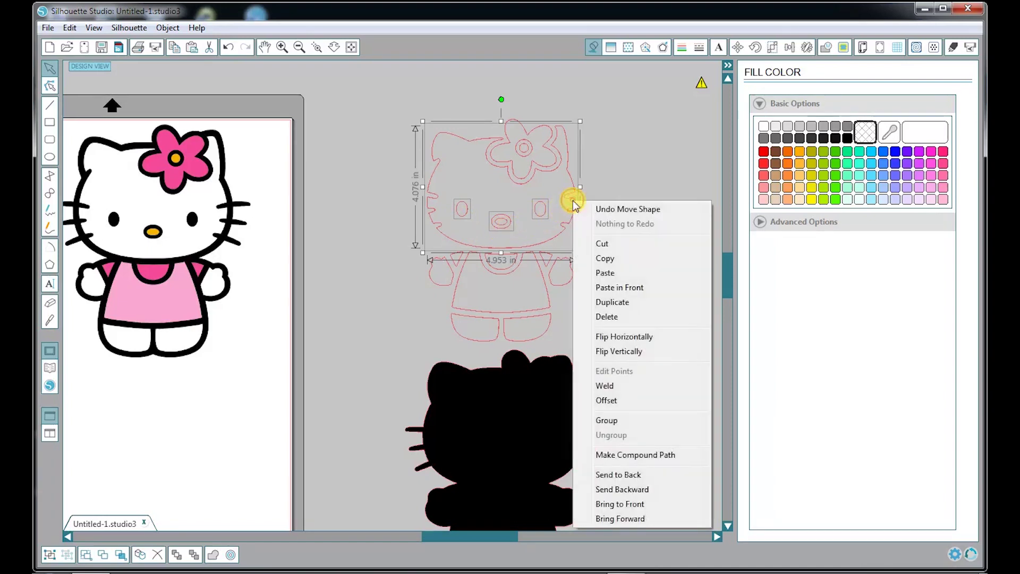
pyautogui.click(615, 455)
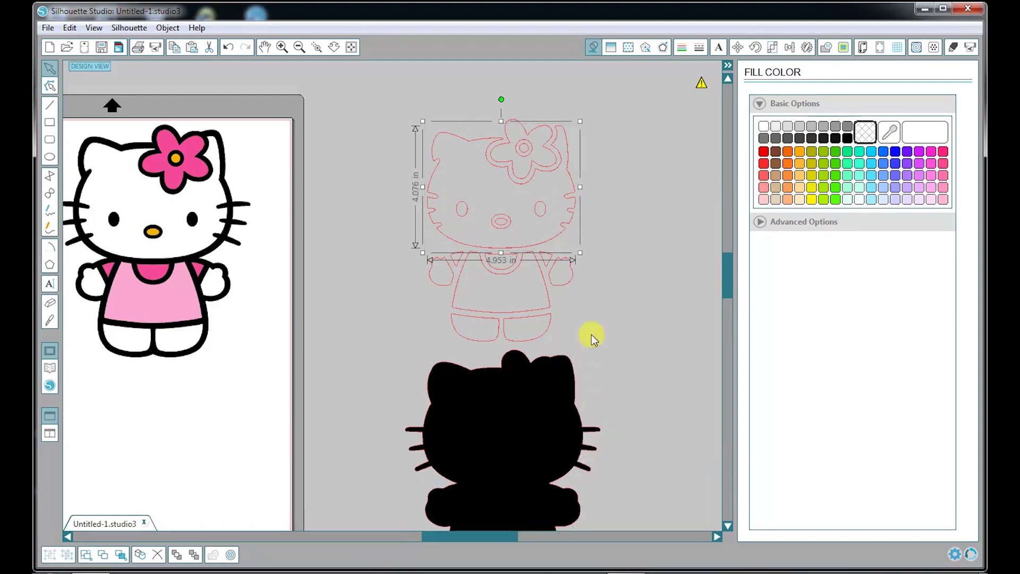
# Move the compound head piece clear of the other traced pieces and fill it with white.
pyautogui.moveTo(648, 296); pyautogui.dragTo(510, 304)
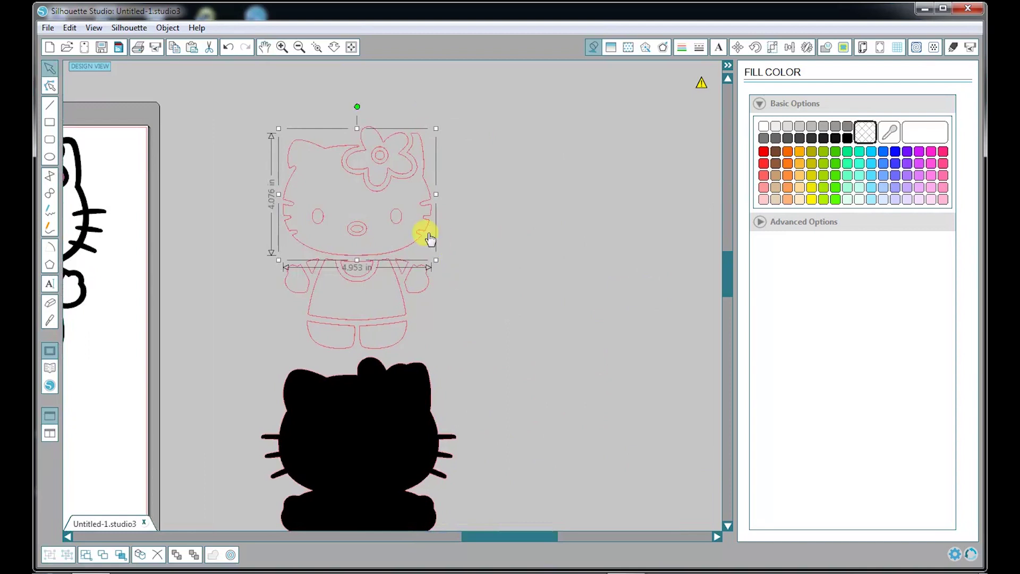
pyautogui.moveTo(419, 229); pyautogui.dragTo(648, 292)
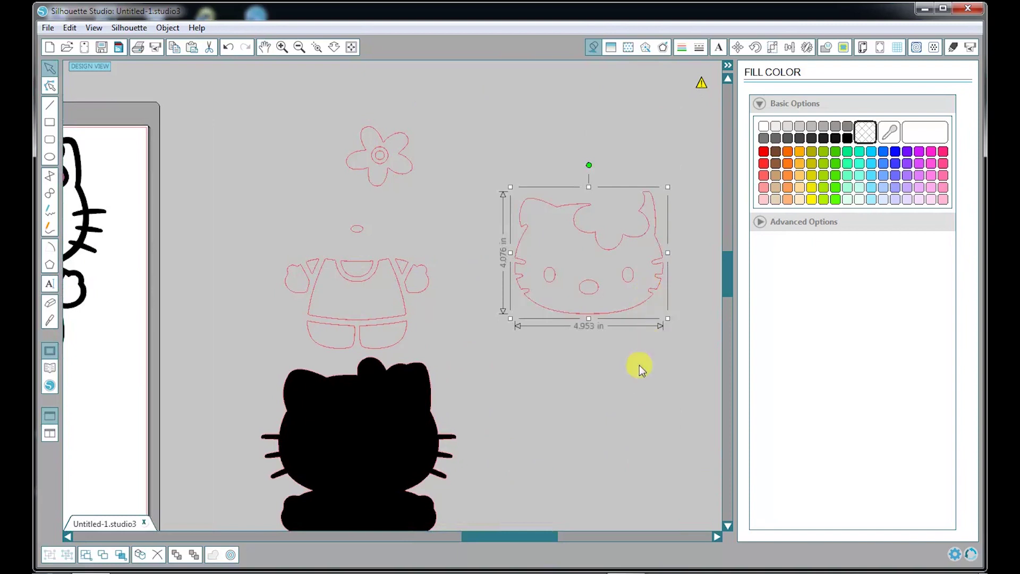
pyautogui.moveTo(593, 427); pyautogui.dragTo(596, 367)
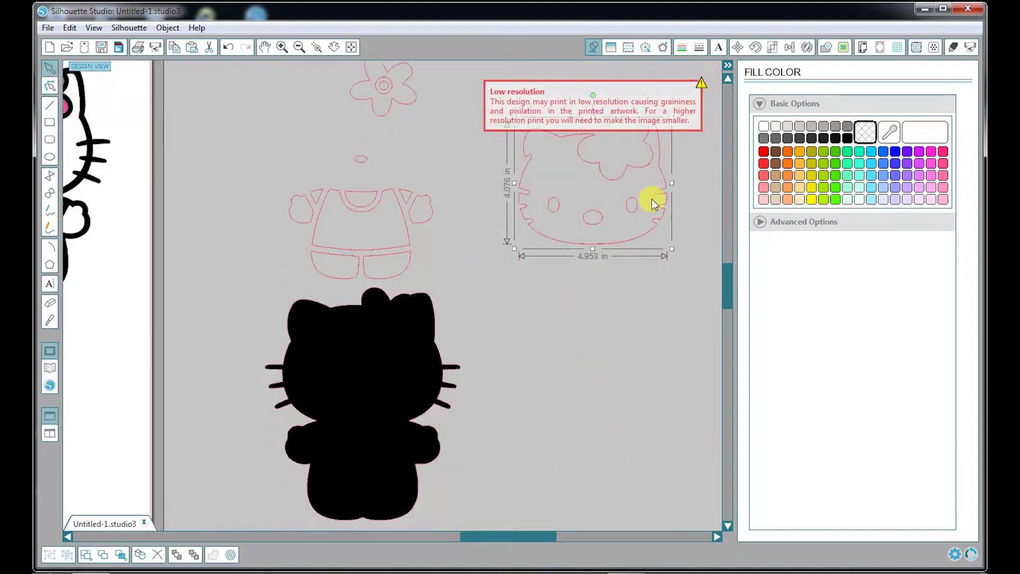
pyautogui.click(763, 126)
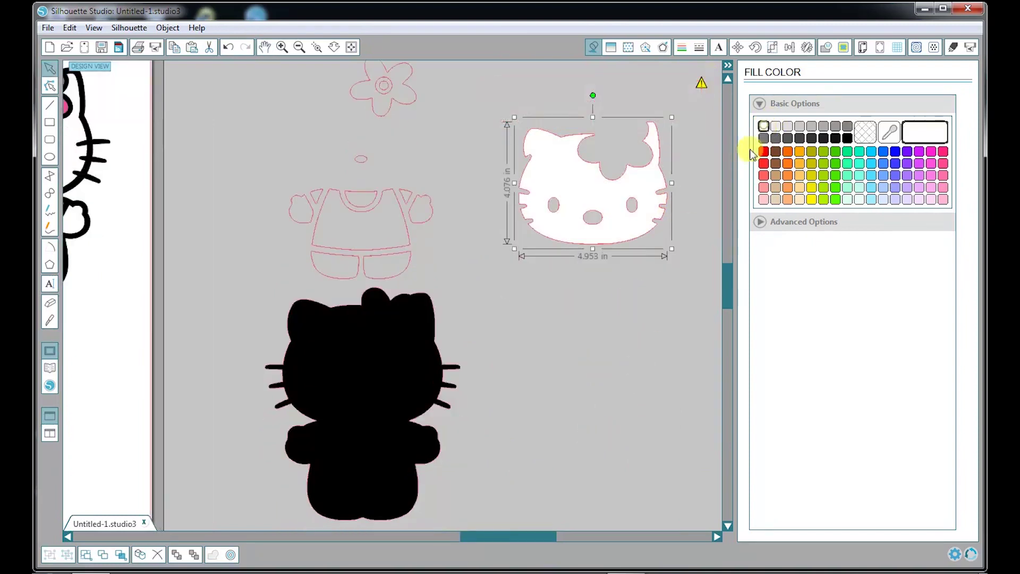
# Place the white head piece over the head of the black silhouette and nudge it into alignment.
pyautogui.moveTo(623, 236); pyautogui.dragTo(634, 292)
pyautogui.moveTo(627, 212); pyautogui.dragTo(393, 417)
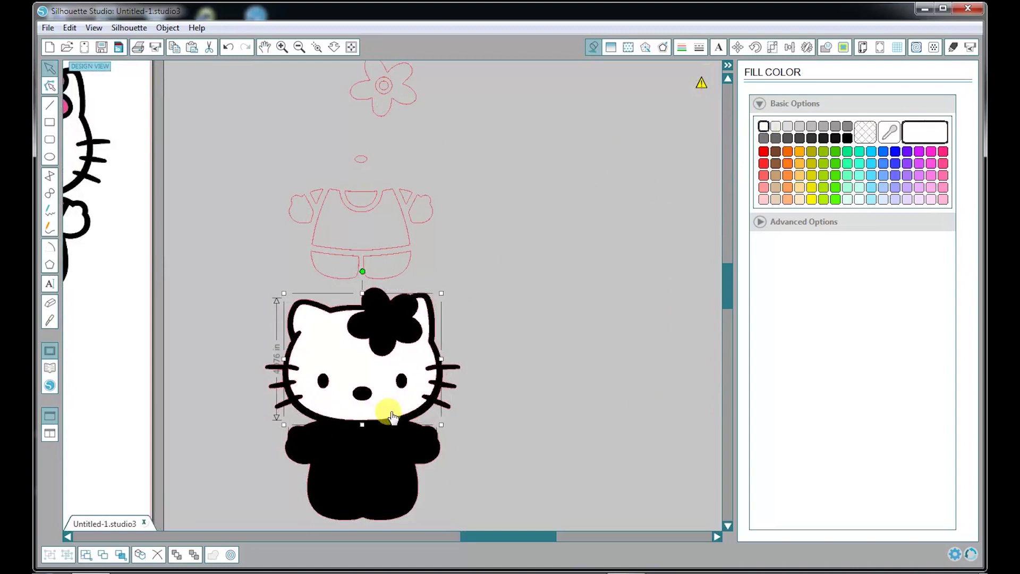
pyautogui.press('Down')
pyautogui.press('Down')
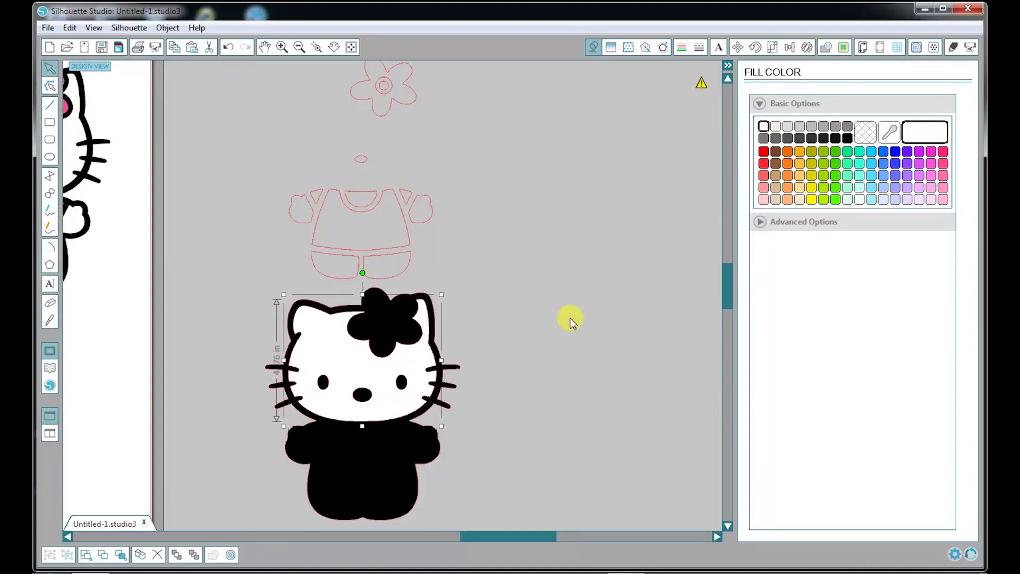
pyautogui.press('Up')
pyautogui.press('Down')
pyautogui.press('Down')
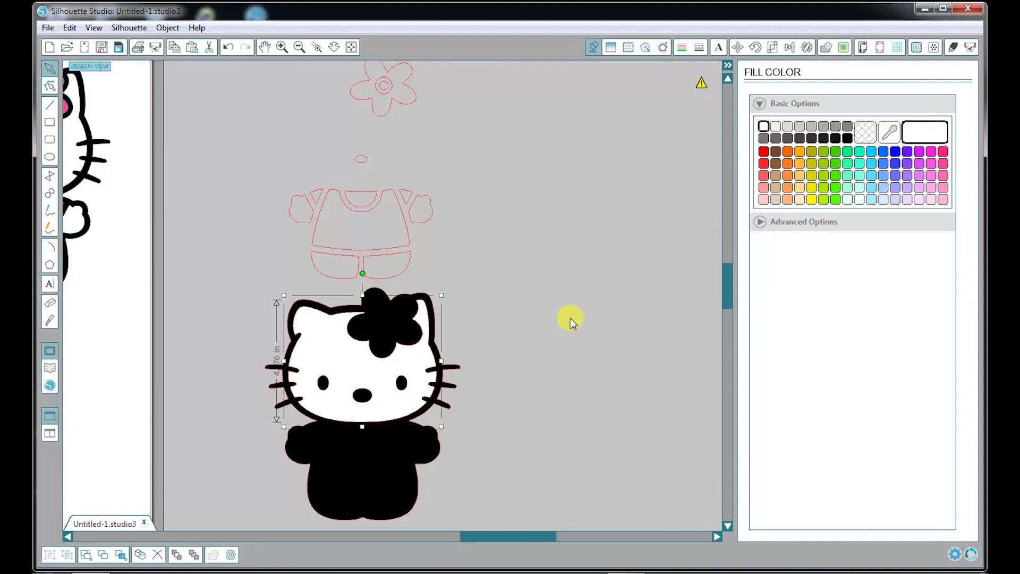
pyautogui.click(506, 219)
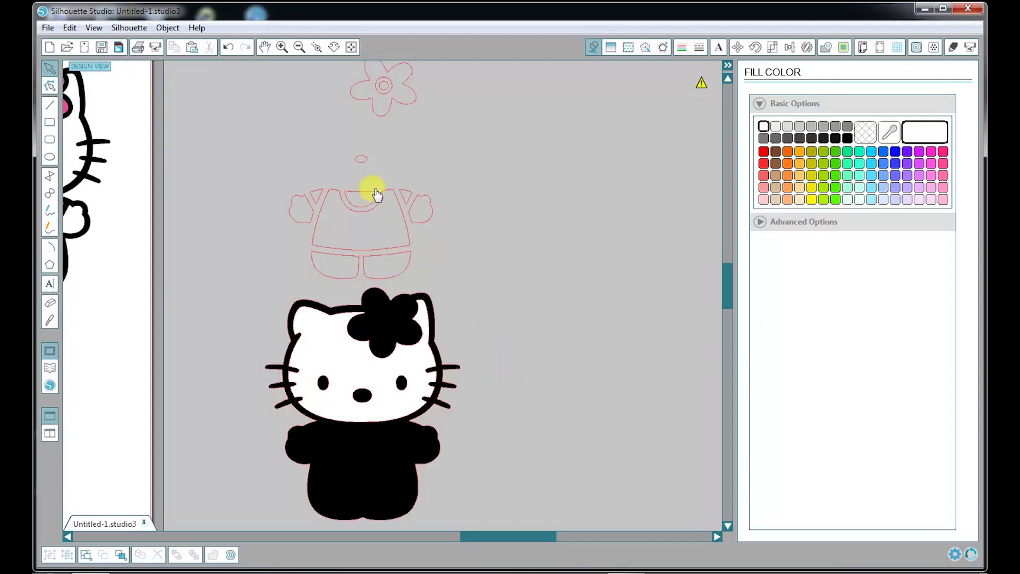
# Fill the inner nose oval with orange and place it inside the black nose on the face.
pyautogui.click(362, 164)
pyautogui.moveTo(362, 164); pyautogui.dragTo(451, 166)
pyautogui.moveTo(525, 189); pyautogui.dragTo(534, 189)
pyautogui.click(535, 187)
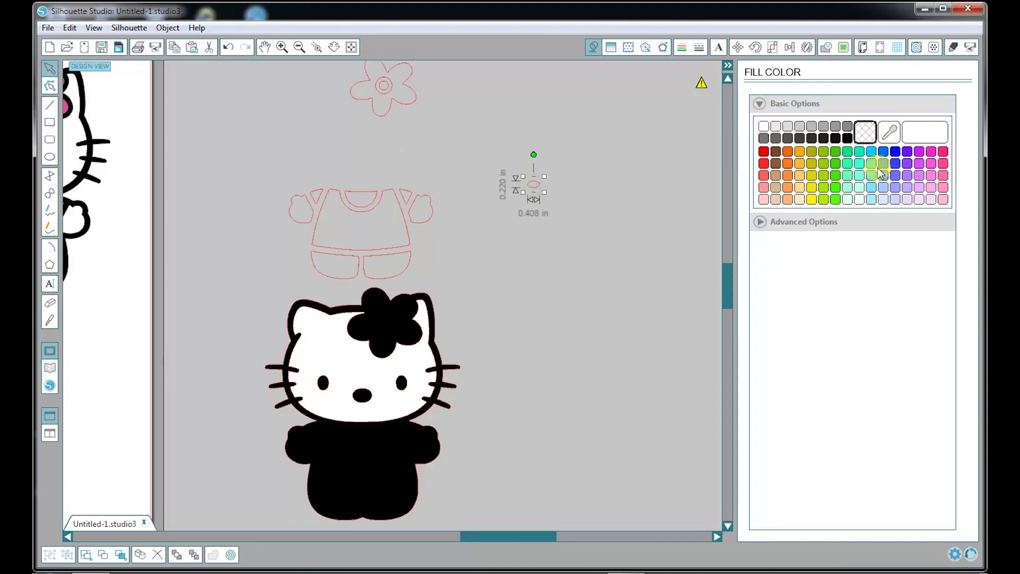
pyautogui.click(799, 151)
pyautogui.moveTo(538, 202); pyautogui.dragTo(364, 401)
pyautogui.click(581, 275)
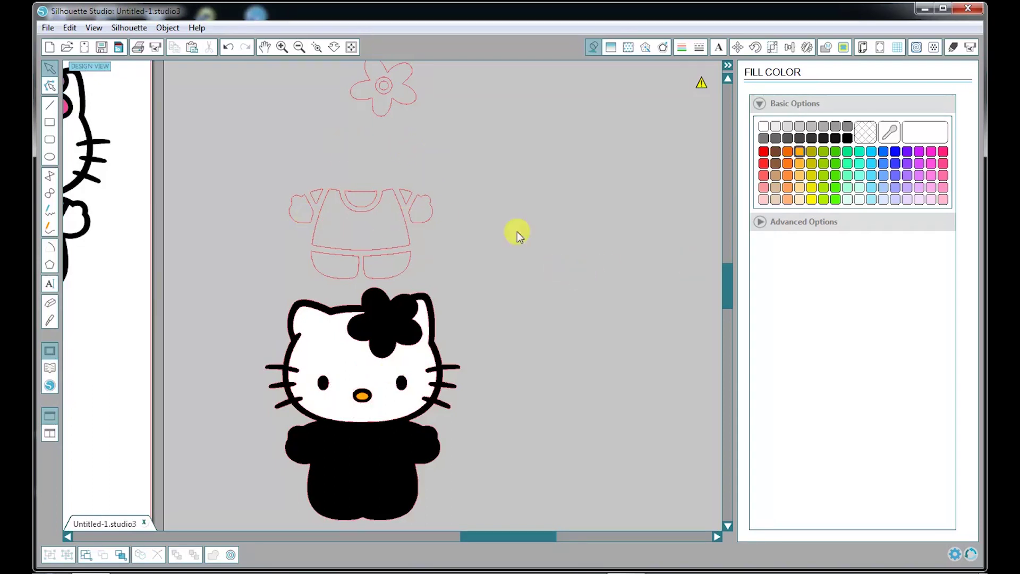
# Group the outlines of both hands and both feet.
pyautogui.moveTo(502, 368); pyautogui.dragTo(646, 314)
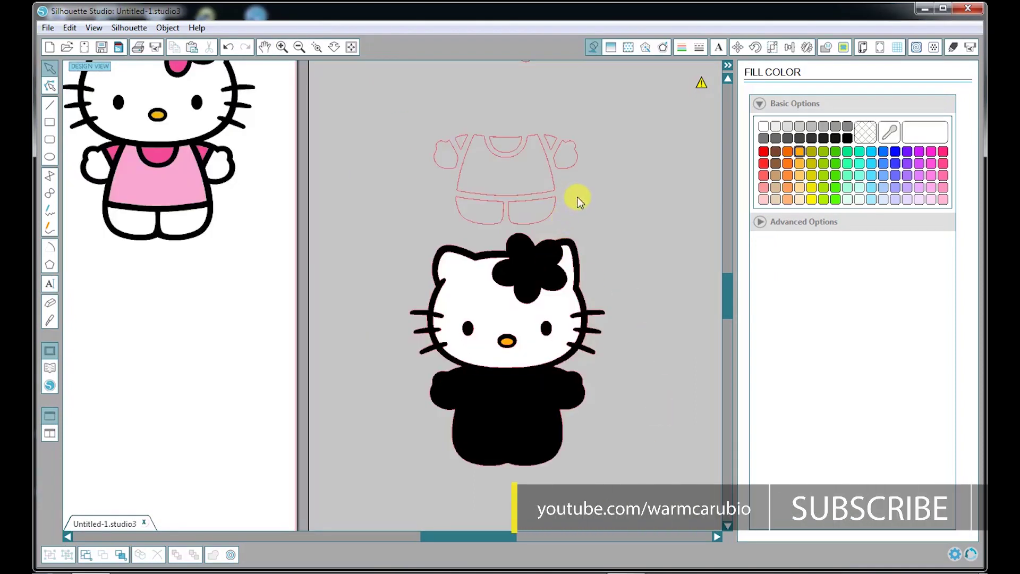
pyautogui.moveTo(562, 210); pyautogui.dragTo(568, 228)
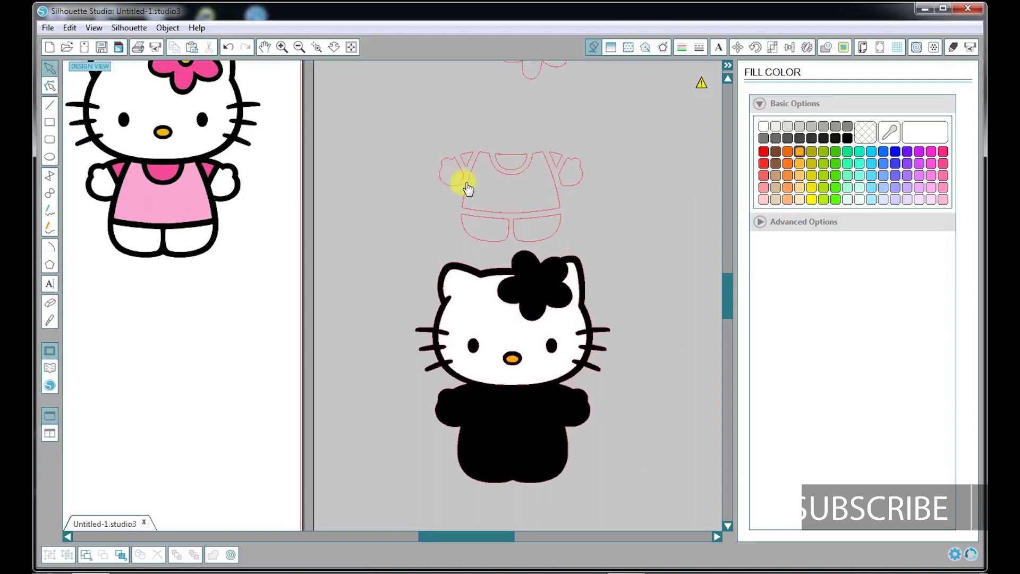
pyautogui.click(451, 194)
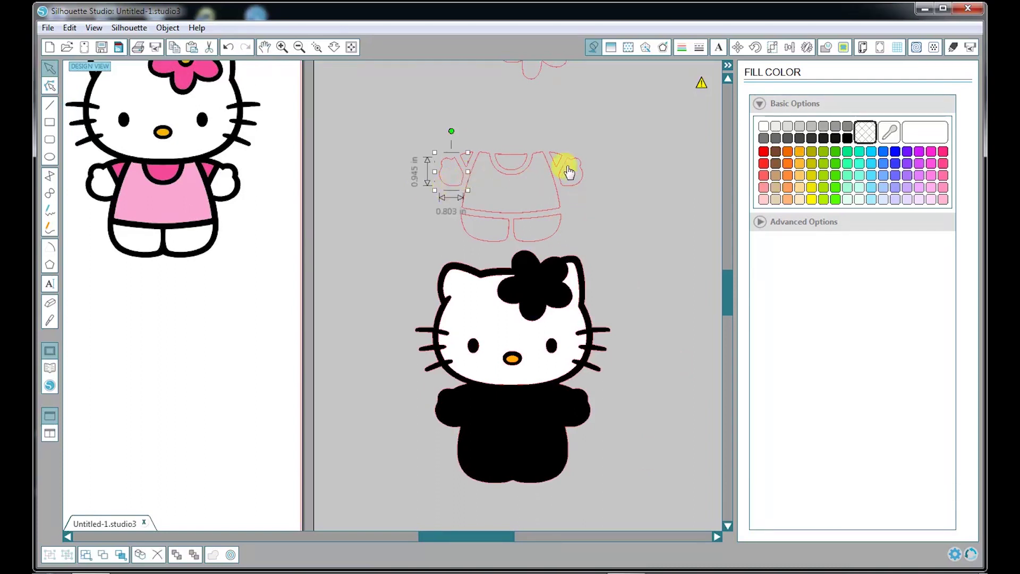
pyautogui.keyDown('shift'); pyautogui.click(583, 183); pyautogui.keyUp('shift')
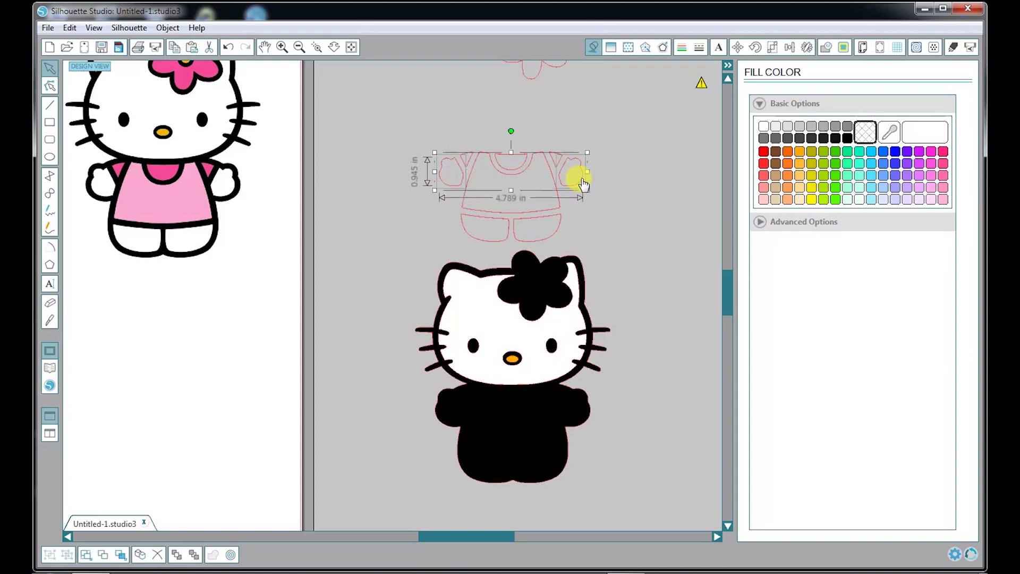
pyautogui.keyDown('shift'); pyautogui.click(551, 240); pyautogui.keyUp('shift')
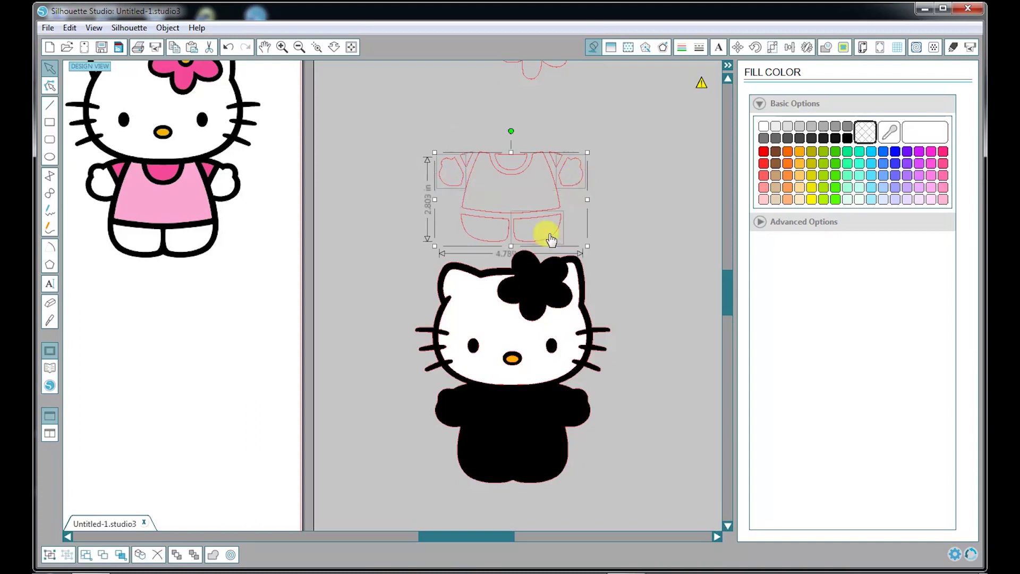
pyautogui.keyDown('shift'); pyautogui.click(496, 242); pyautogui.keyUp('shift')
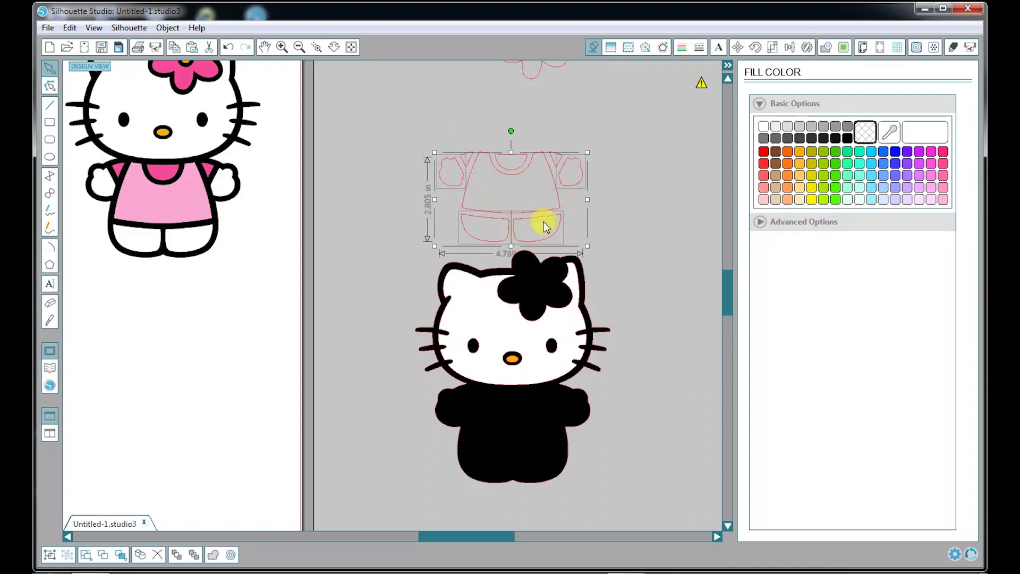
pyautogui.rightClick(576, 190)
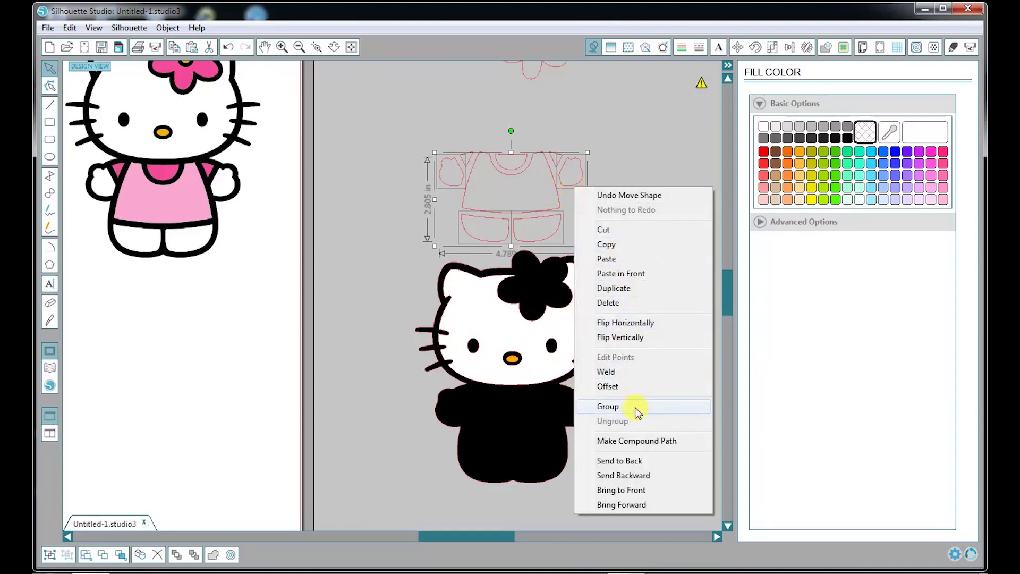
pyautogui.click(608, 406)
pyautogui.click(648, 237)
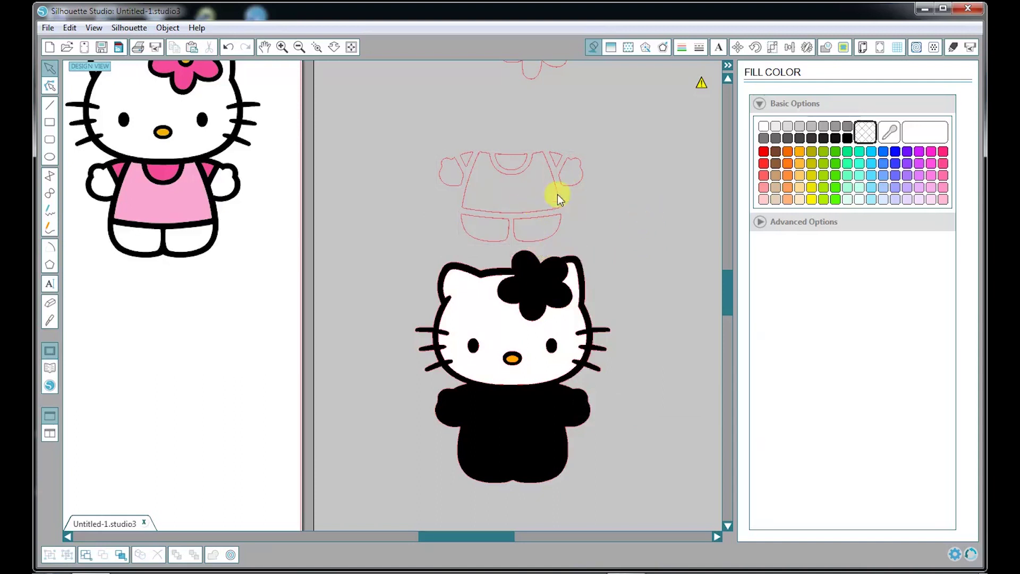
# Move the grouped hands and feet slightly down from their traced position.
pyautogui.moveTo(577, 183)
pyautogui.mouseDown()
pyautogui.moveTo(459, 215)
pyautogui.moveTo(492, 105)
pyautogui.moveTo(606, 299)
pyautogui.moveTo(309, 117)
pyautogui.moveTo(555, 343)
pyautogui.moveTo(301, 120)
pyautogui.moveTo(679, 329)
pyautogui.moveTo(431, 332)
pyautogui.moveTo(428, 186)
pyautogui.moveTo(579, 189)
pyautogui.mouseUp()
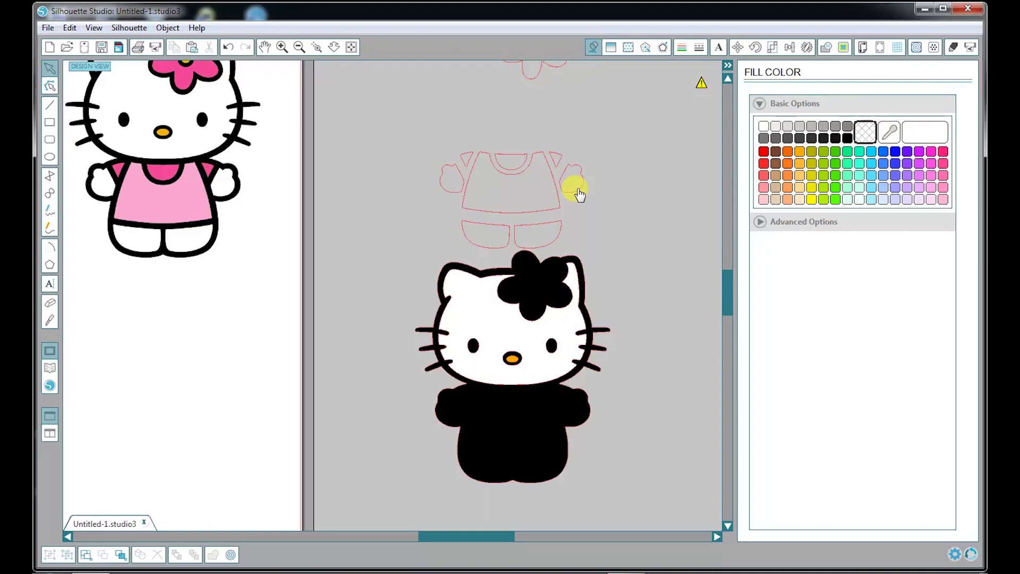
pyautogui.moveTo(579, 195); pyautogui.dragTo(577, 195)
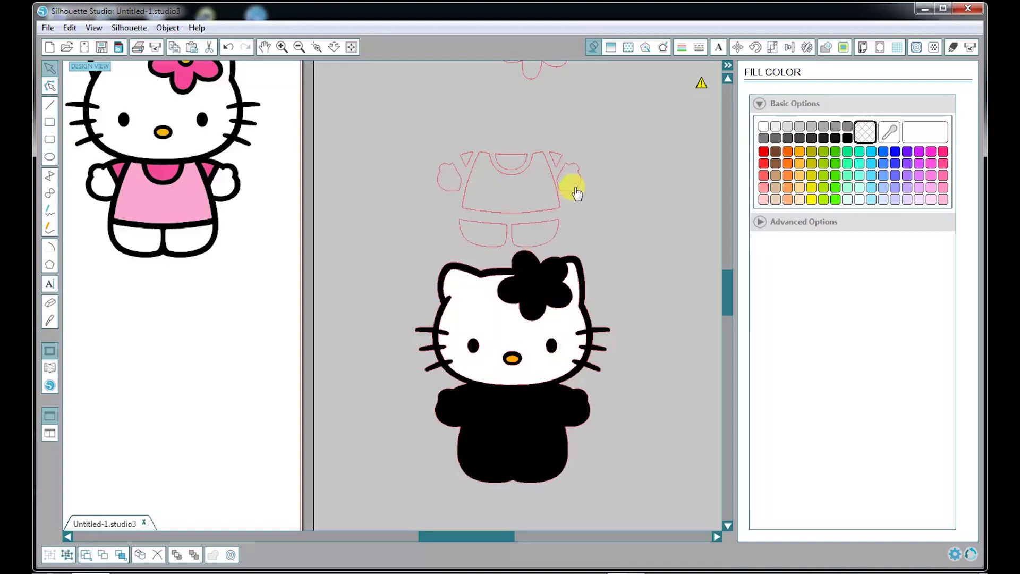
pyautogui.click(599, 181)
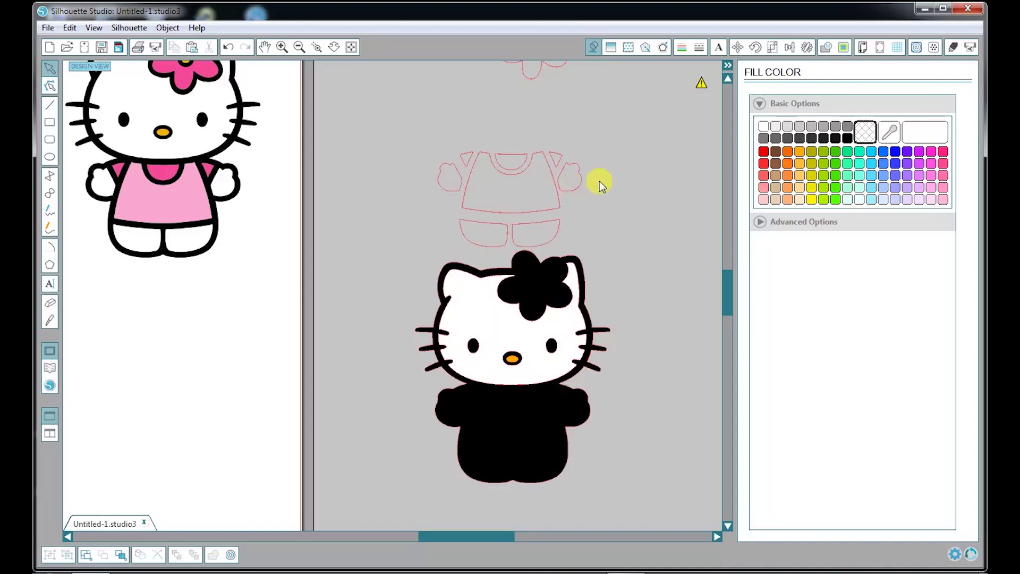
# Fill the grouped hands and feet with white and place them over the matching areas of the black silhouette.
pyautogui.click(573, 190)
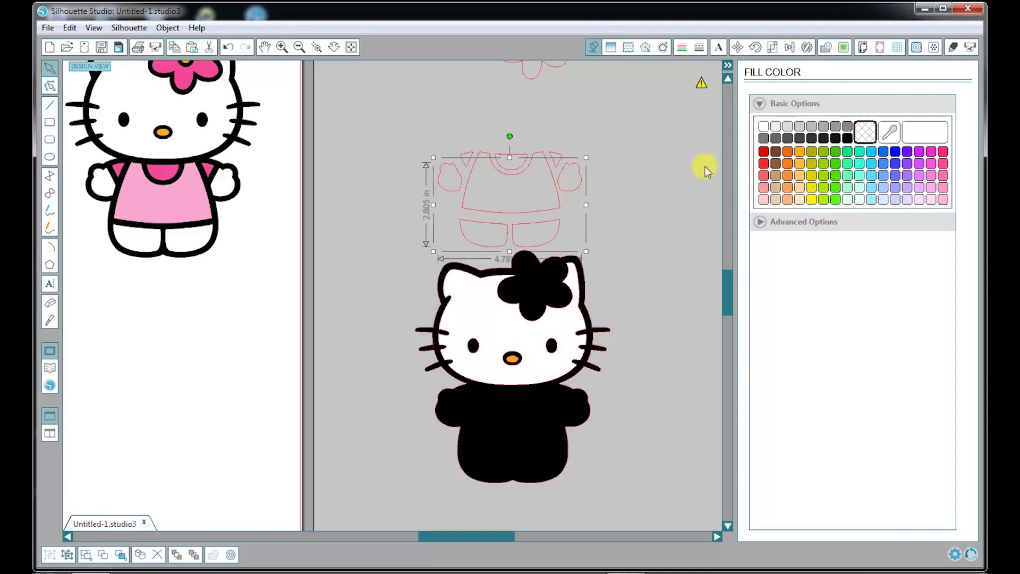
pyautogui.click(763, 126)
pyautogui.moveTo(572, 182); pyautogui.dragTo(578, 418)
pyautogui.click(633, 279)
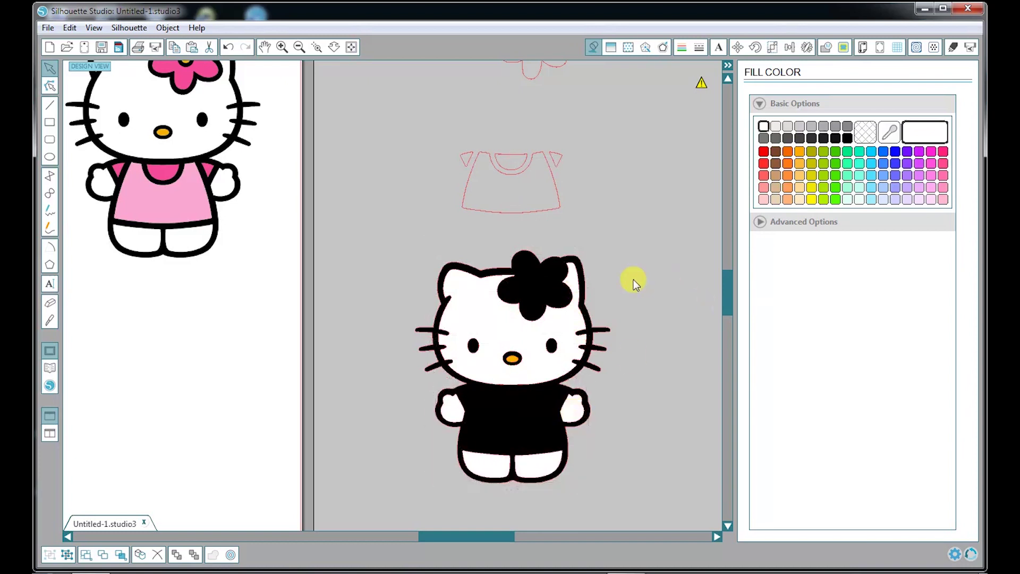
# Fill the dress piece with medium pink, place it over the silhouette's body and nudge it into alignment.
pyautogui.click(542, 212)
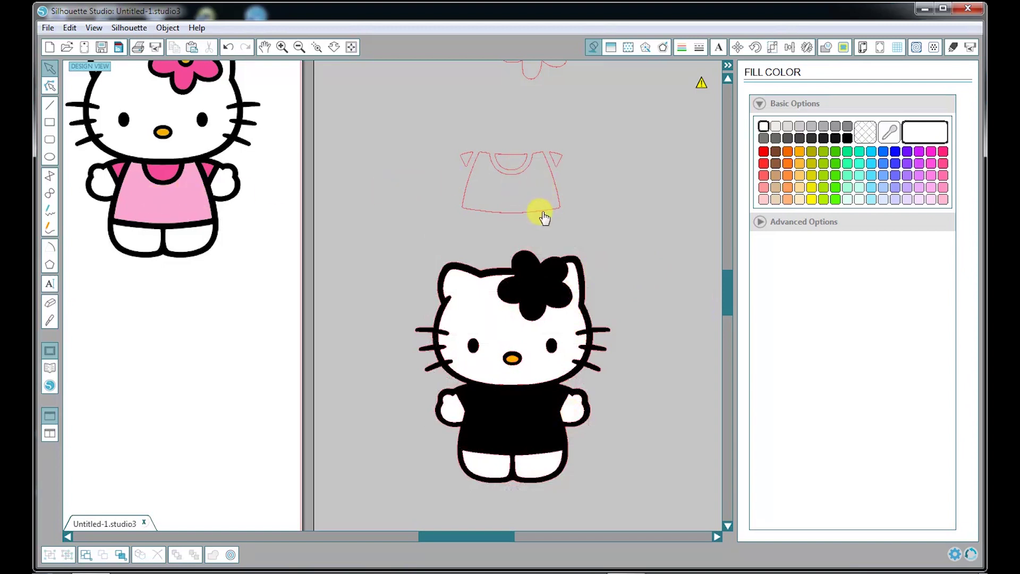
pyautogui.click(943, 175)
pyautogui.moveTo(541, 215); pyautogui.dragTo(540, 450)
pyautogui.press('Left')
pyautogui.press('Up')
pyautogui.press('Right')
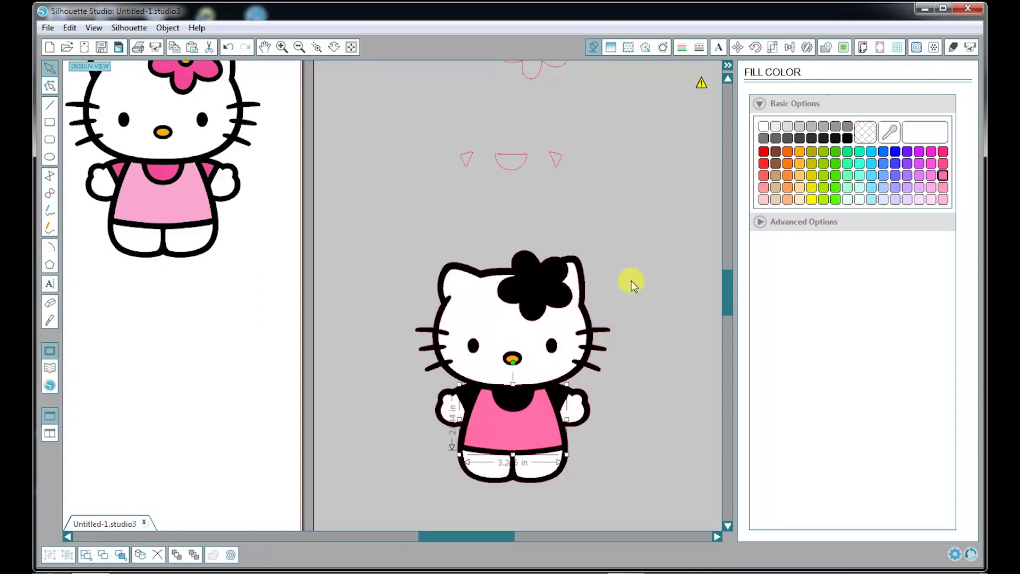
# Group the two sleeve triangles and the inner neckline piece.
pyautogui.click(468, 170)
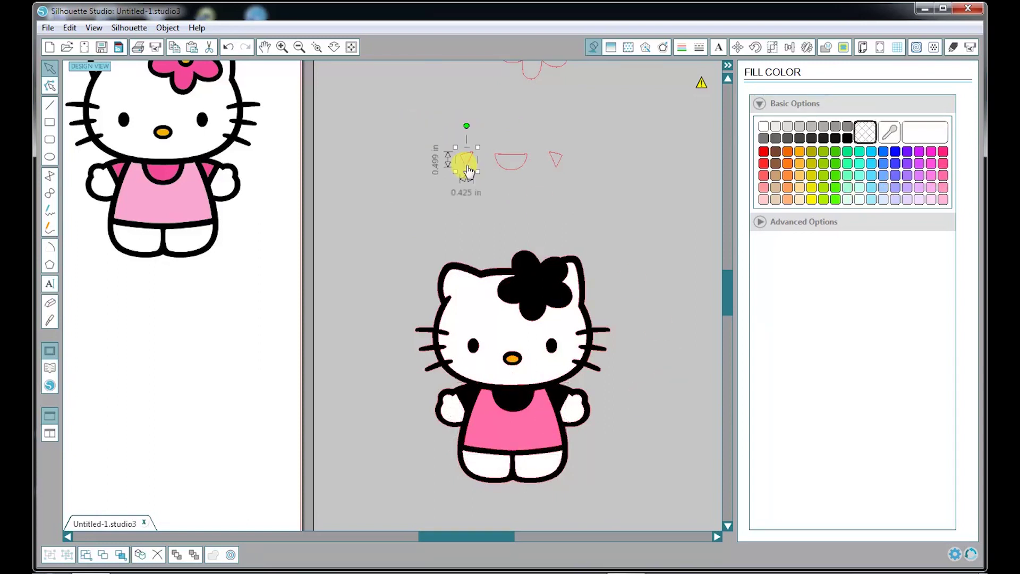
pyautogui.keyDown('shift'); pyautogui.click(518, 167); pyautogui.keyUp('shift')
pyautogui.keyDown('shift'); pyautogui.click(555, 168); pyautogui.keyUp('shift')
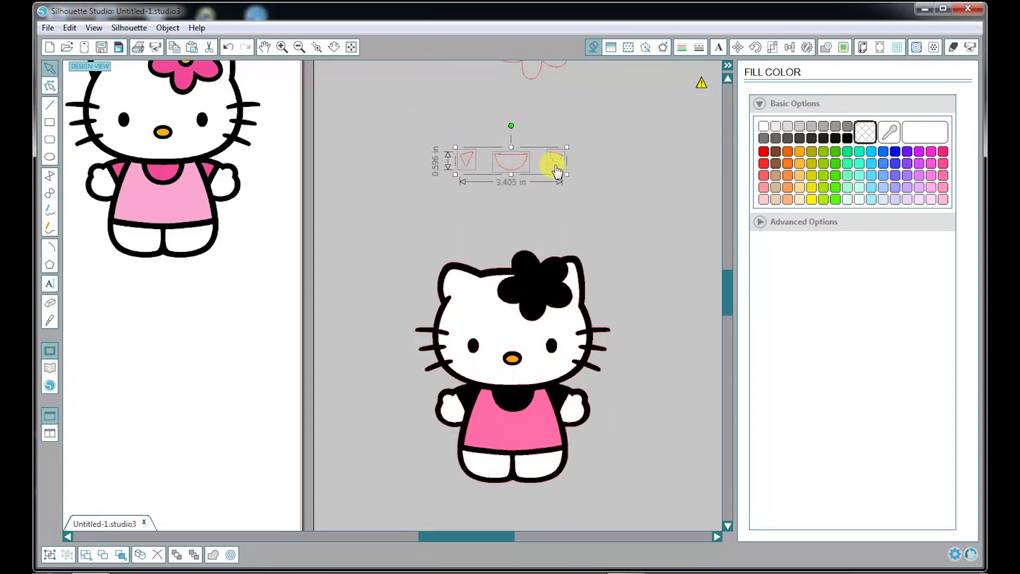
pyautogui.rightClick(552, 167)
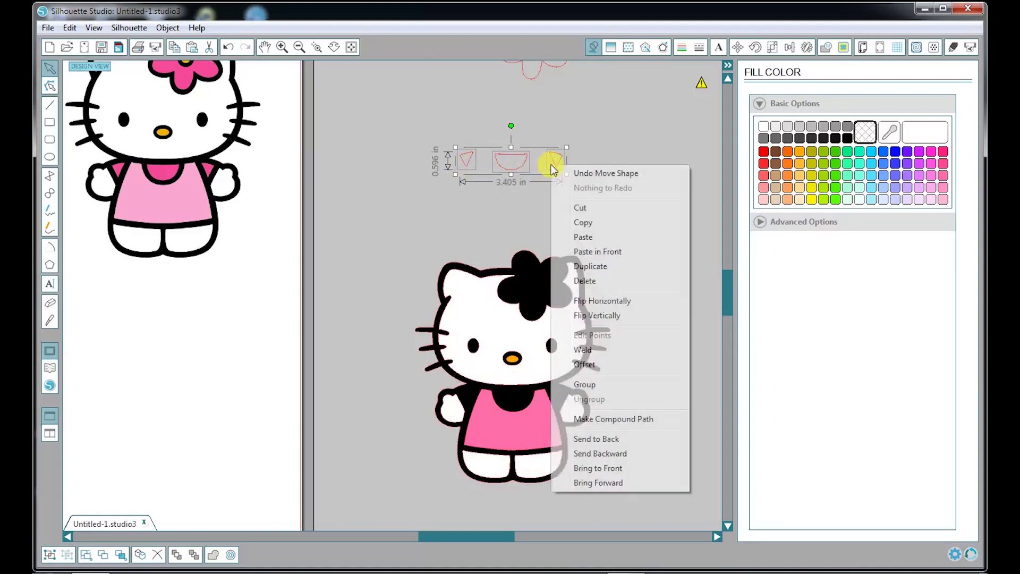
pyautogui.click(624, 387)
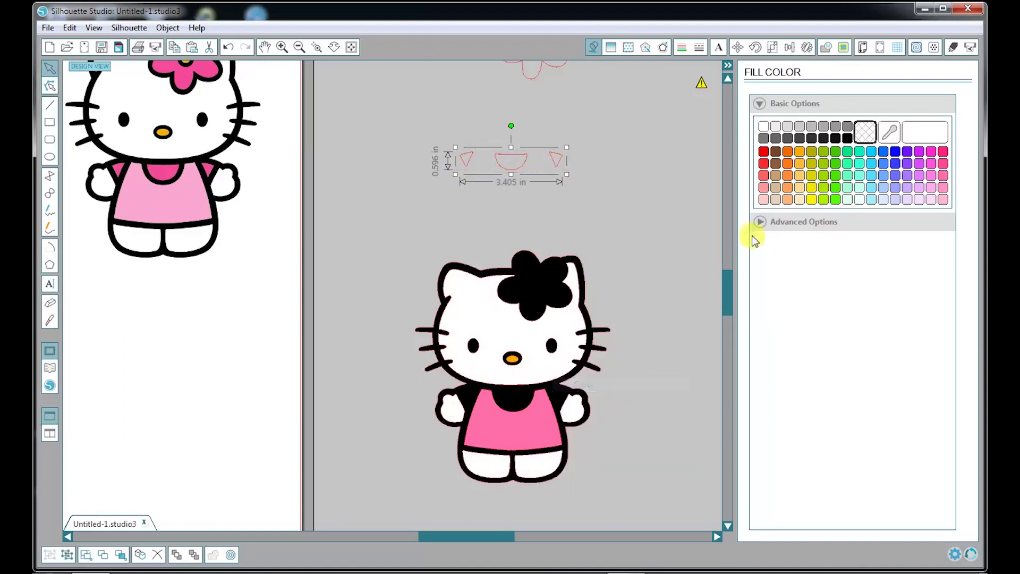
# Fill the grouped sleeves and neckline with dark pink and place them on the dress of the silhouette.
pyautogui.click(942, 159)
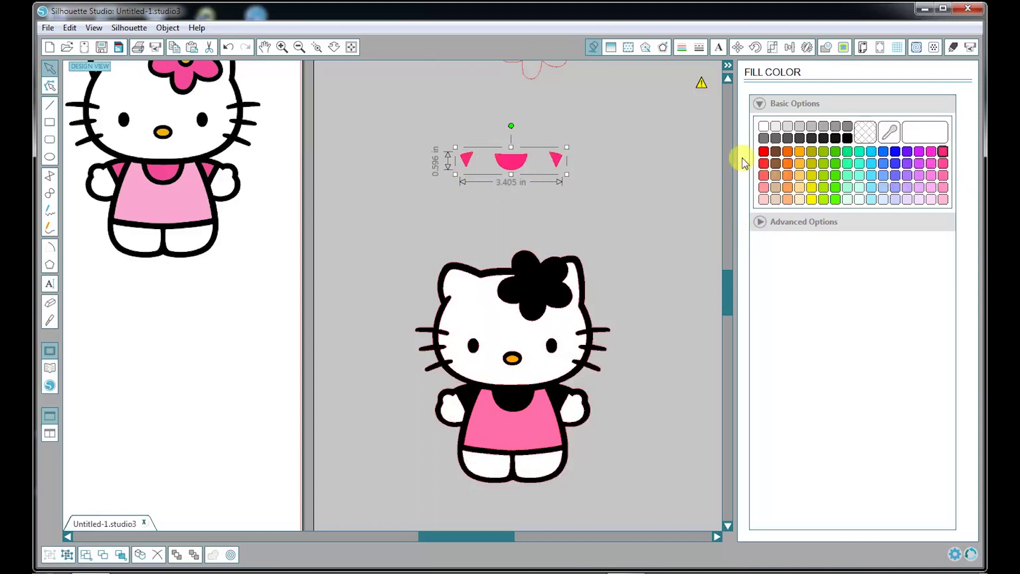
pyautogui.moveTo(513, 161); pyautogui.dragTo(516, 402)
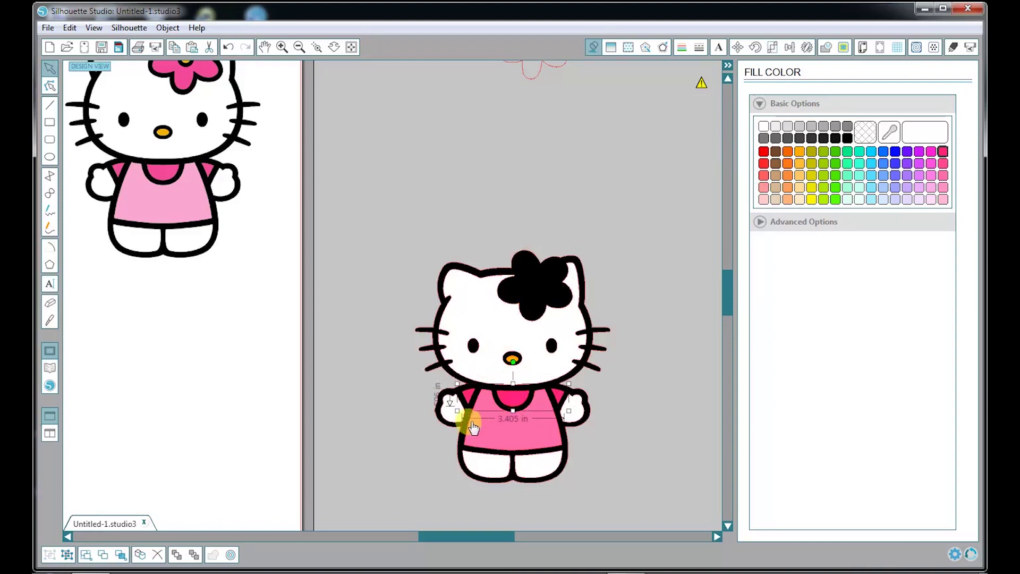
pyautogui.click(549, 200)
# Move all the flower outlines together down to just above the figure's head.
pyautogui.moveTo(538, 144); pyautogui.dragTo(523, 221)
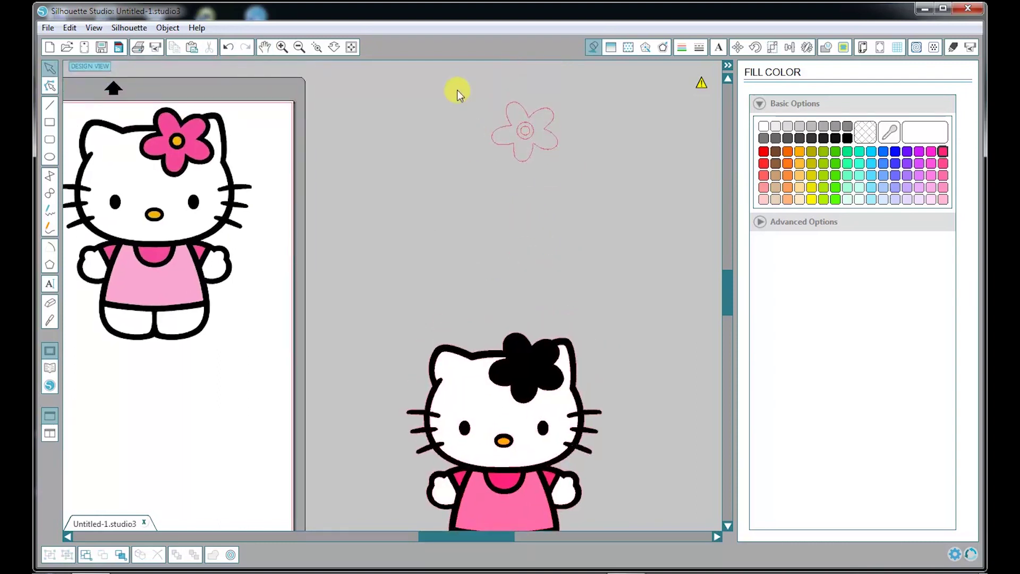
pyautogui.moveTo(458, 91); pyautogui.dragTo(567, 182)
pyautogui.moveTo(531, 151); pyautogui.dragTo(517, 292)
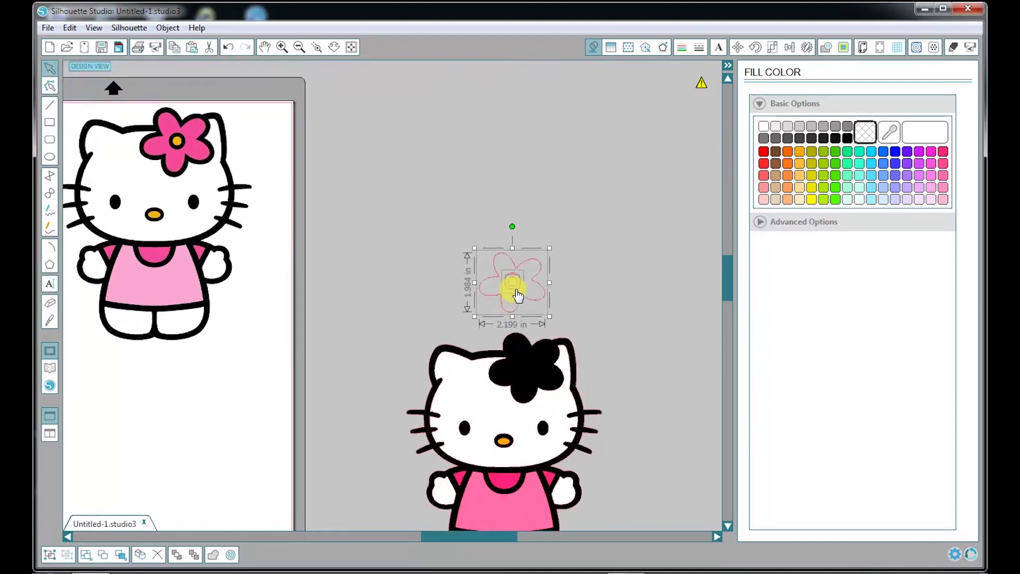
pyautogui.click(598, 343)
# Combine the flower petal outline and the larger centre circle into a compound path, leaving out the smallest circle.
pyautogui.scroll(3, 594, 332)
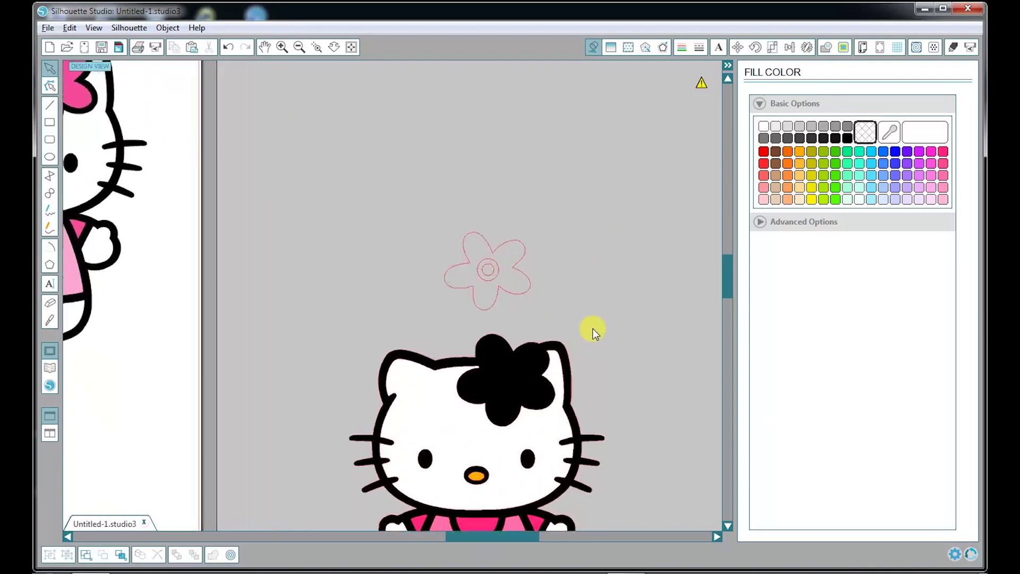
pyautogui.moveTo(583, 391); pyautogui.dragTo(623, 311)
pyautogui.press('space')
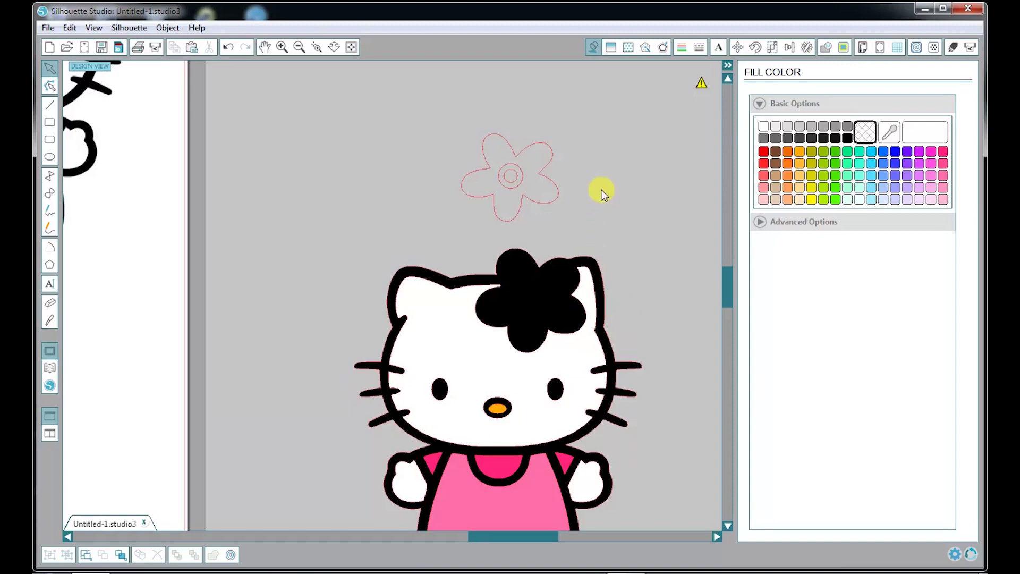
pyautogui.click(550, 206)
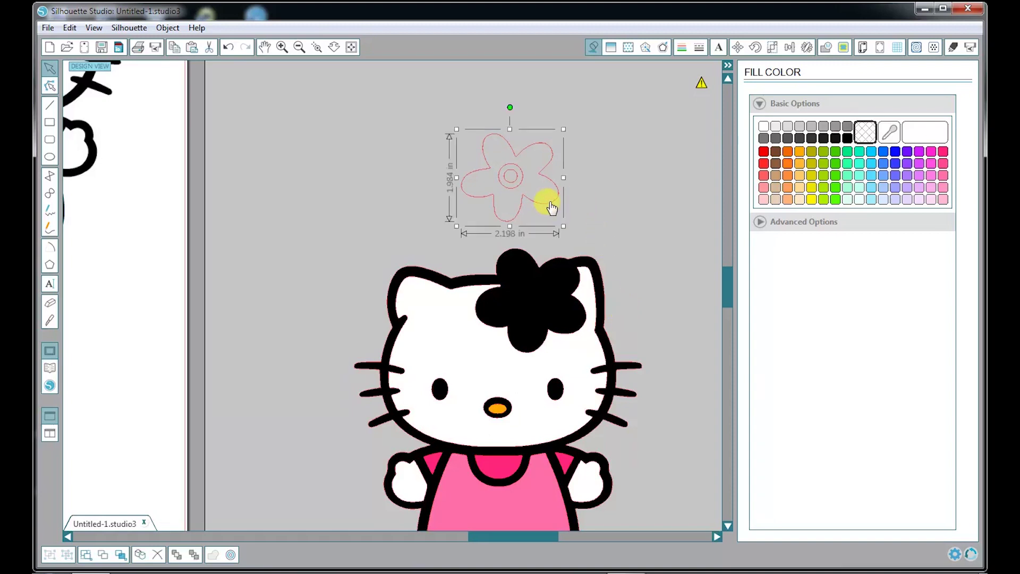
pyautogui.keyDown('shift'); pyautogui.click(511, 194); pyautogui.keyUp('shift')
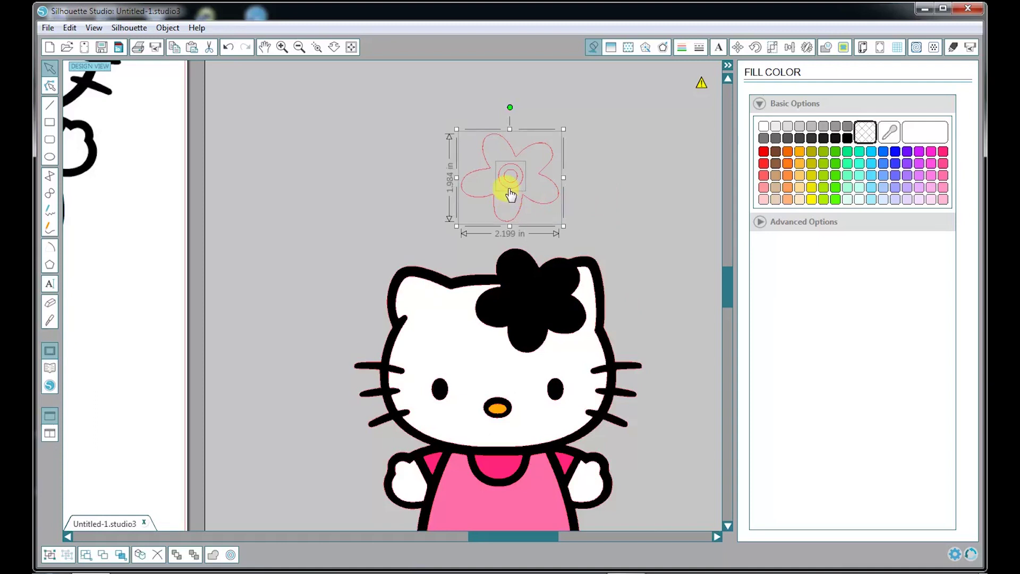
pyautogui.rightClick(554, 185)
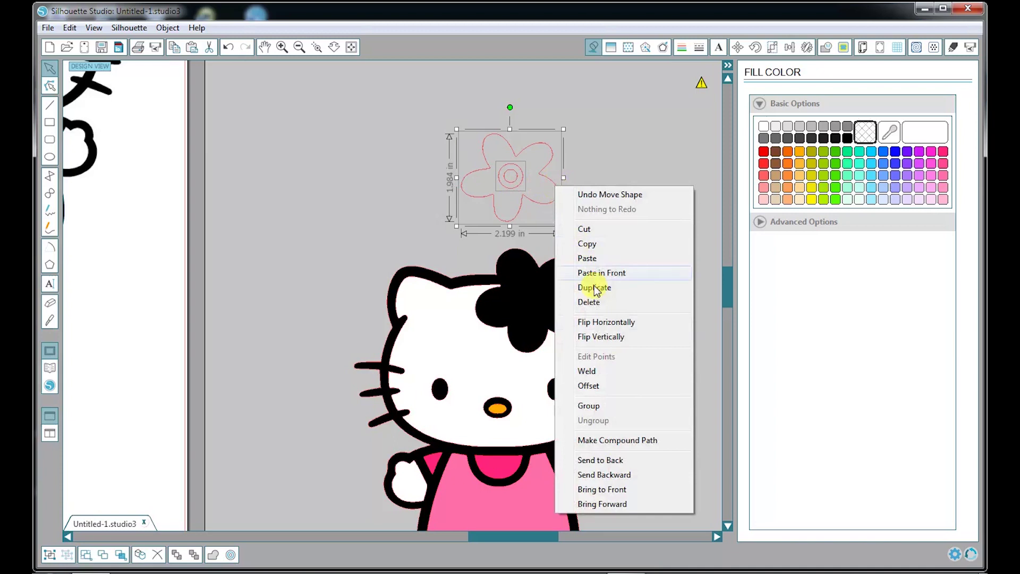
pyautogui.click(617, 440)
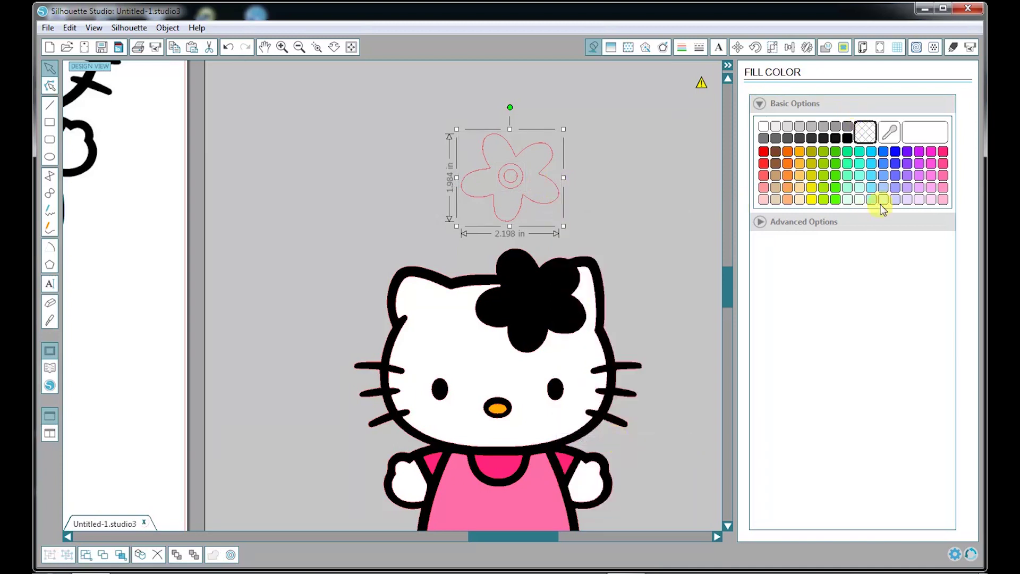
# Fill the flower with dark pink and its small centre circle with orange, placing both over the black flower.
pyautogui.click(943, 152)
pyautogui.moveTo(543, 219); pyautogui.dragTo(562, 325)
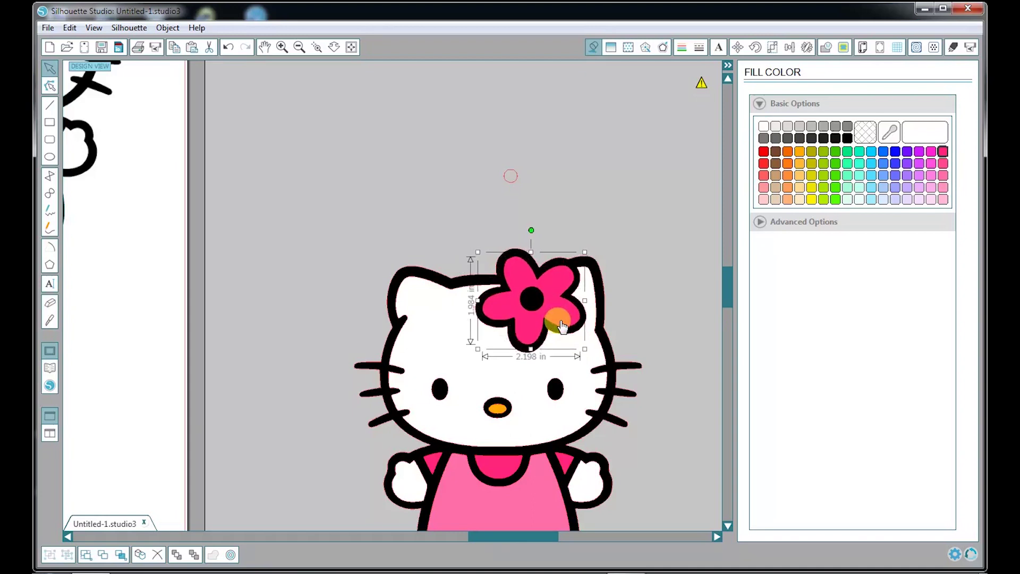
pyautogui.click(511, 177)
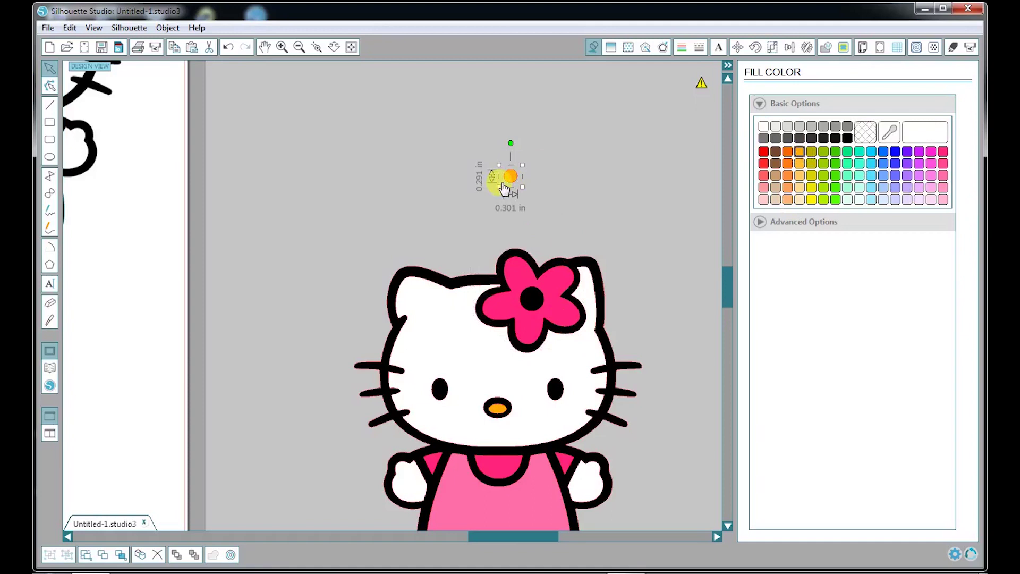
pyautogui.moveTo(513, 184); pyautogui.dragTo(535, 308)
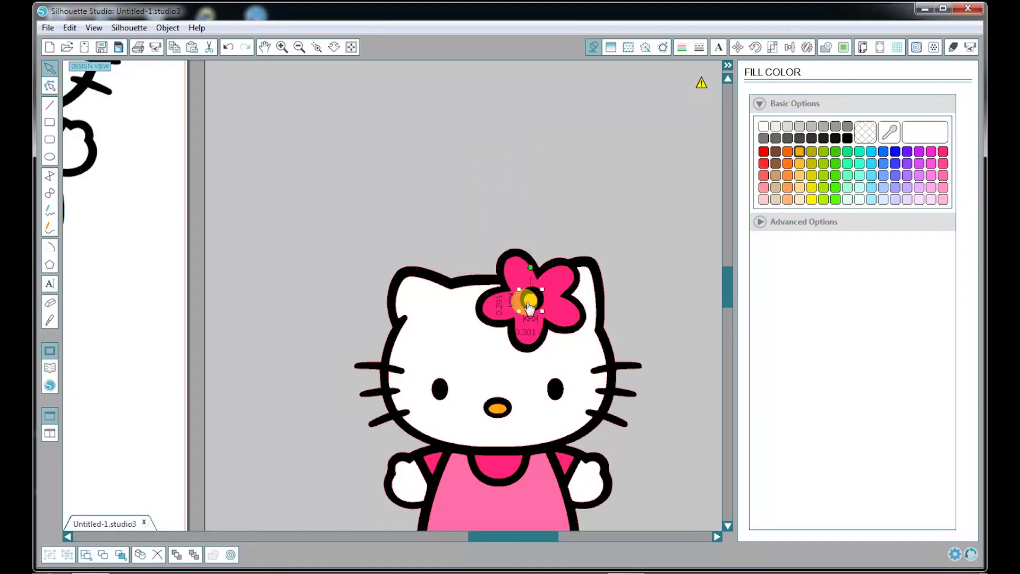
pyautogui.click(699, 157)
# Undo the compound path made from all the pieces of the figure.
pyautogui.scroll(-3, 630, 230)
pyautogui.scroll(-1, 630, 229)
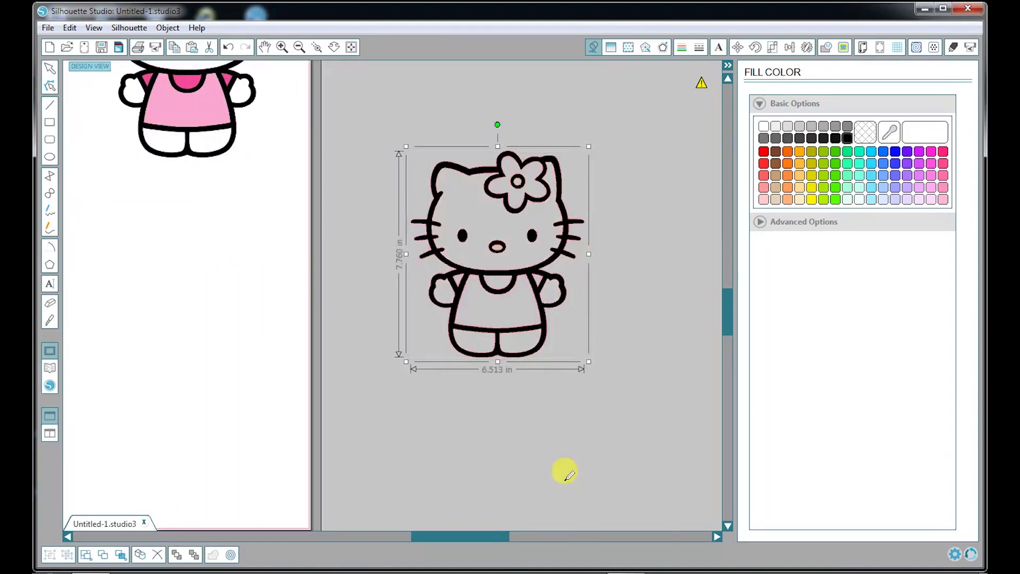
pyautogui.hotkey('ctrl', 'z')
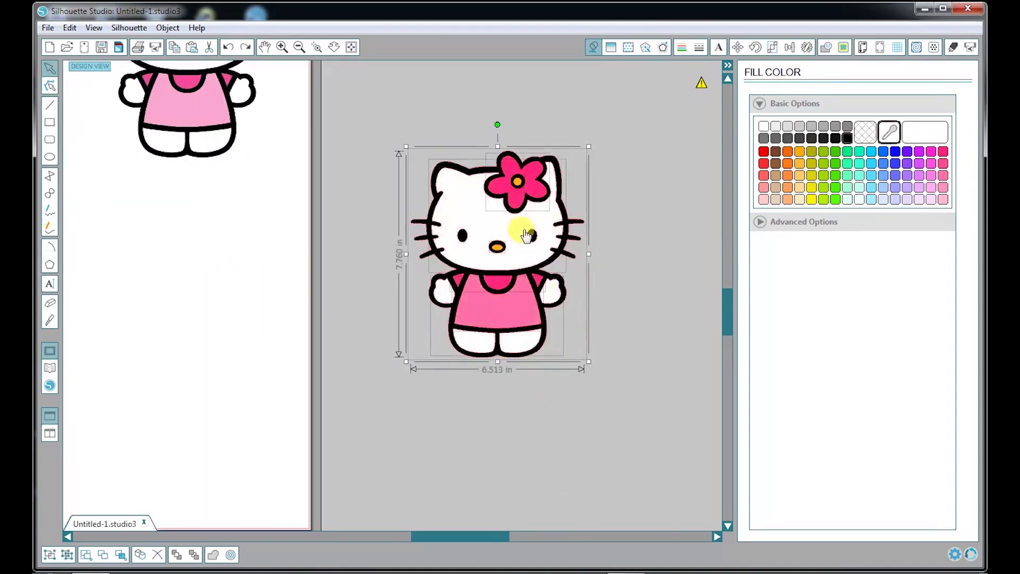
# Group all the pieces of the layered figure and move the group up and slightly to the right.
pyautogui.rightClick(528, 258)
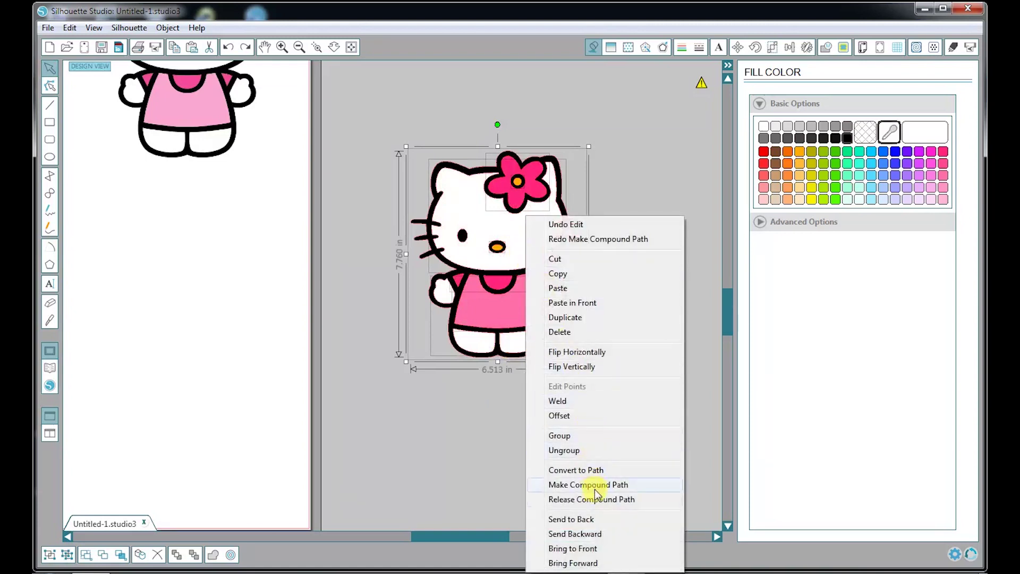
pyautogui.click(595, 437)
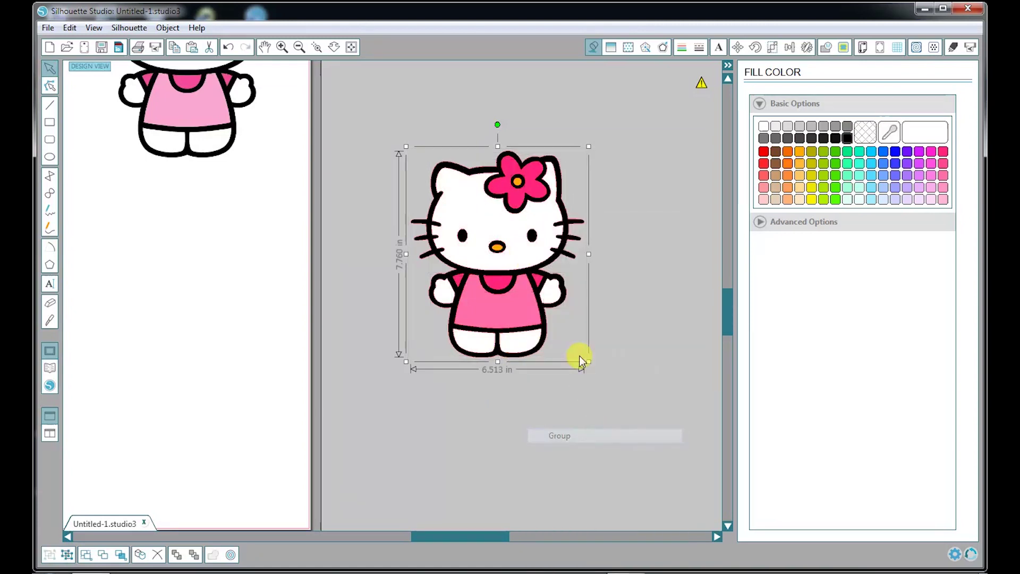
pyautogui.moveTo(542, 312); pyautogui.dragTo(570, 237)
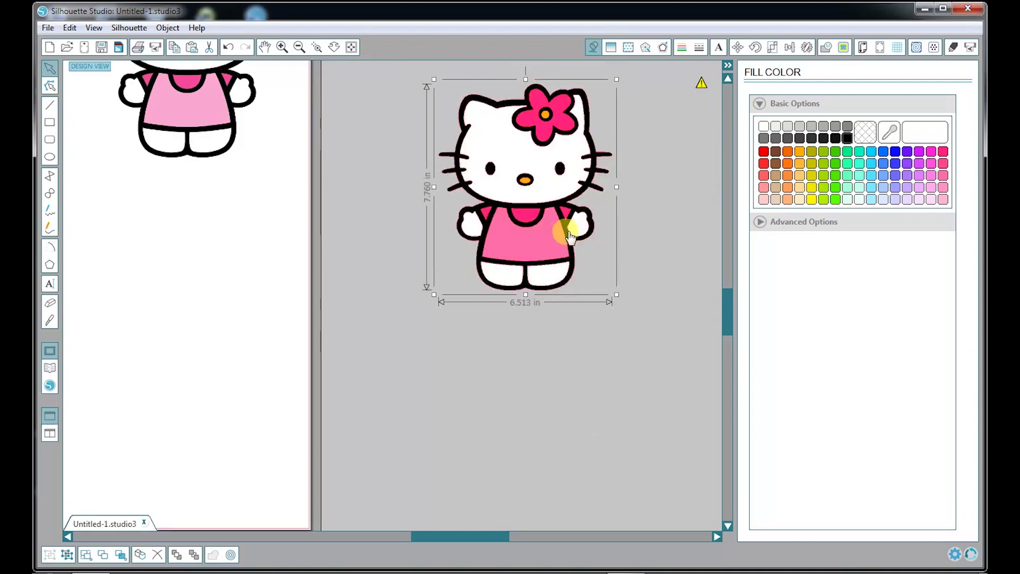